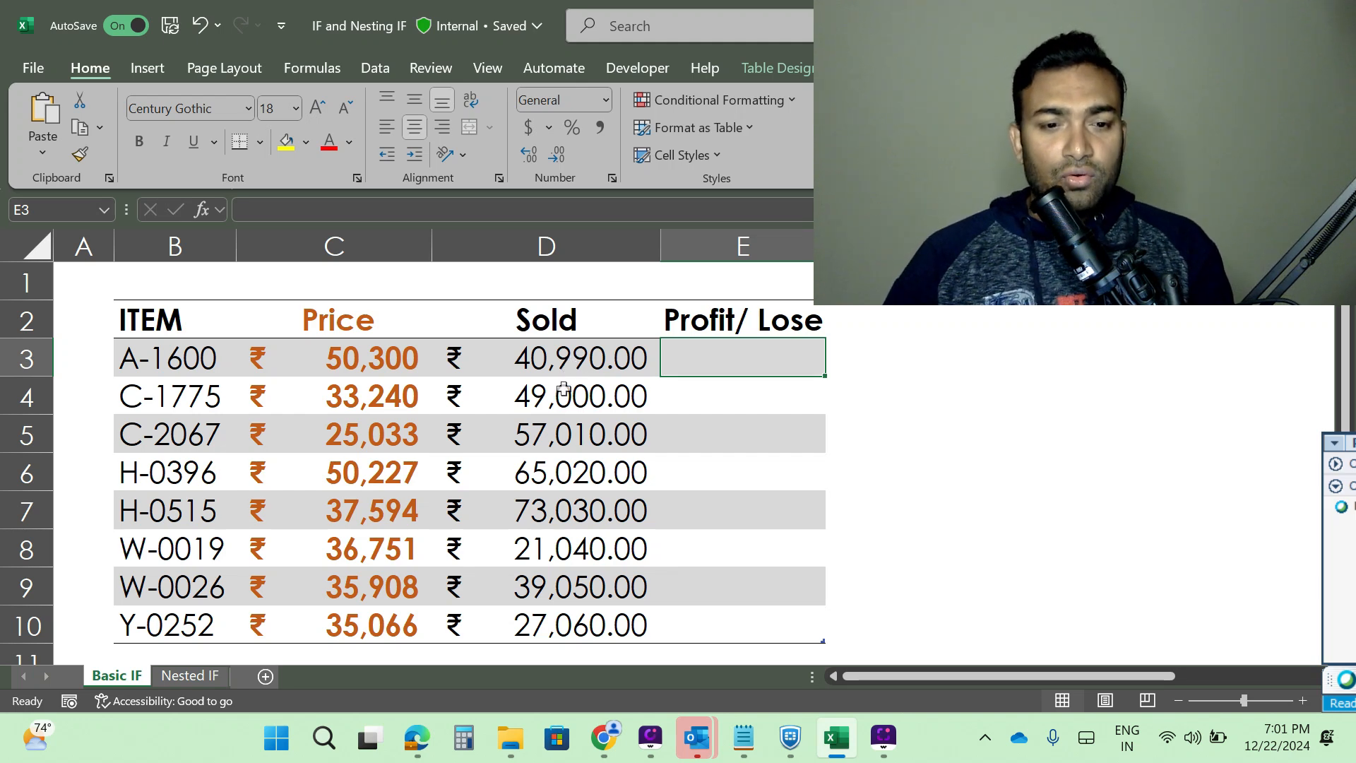
- Format the Sold values in D3:D10 to show no decimal places
drag(570, 357, 555, 625)
click(559, 157)
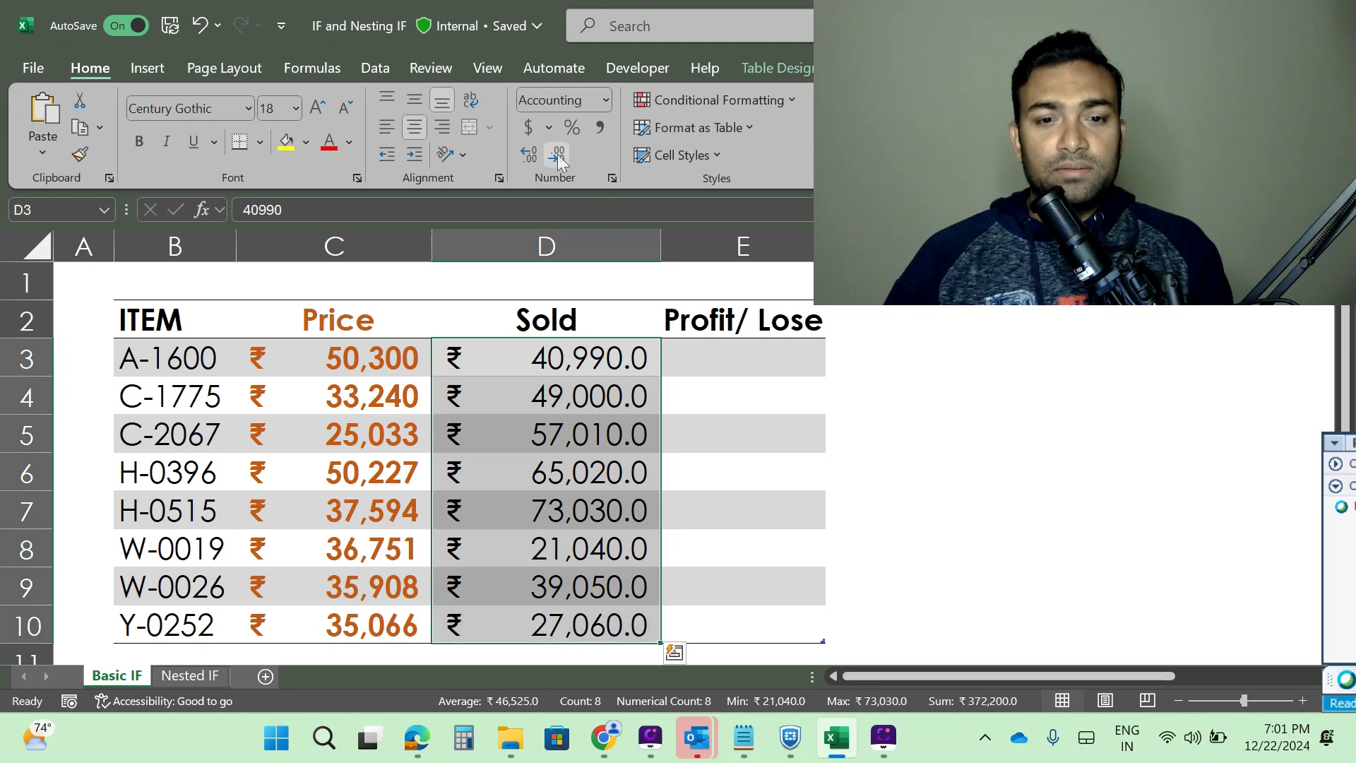
click(558, 157)
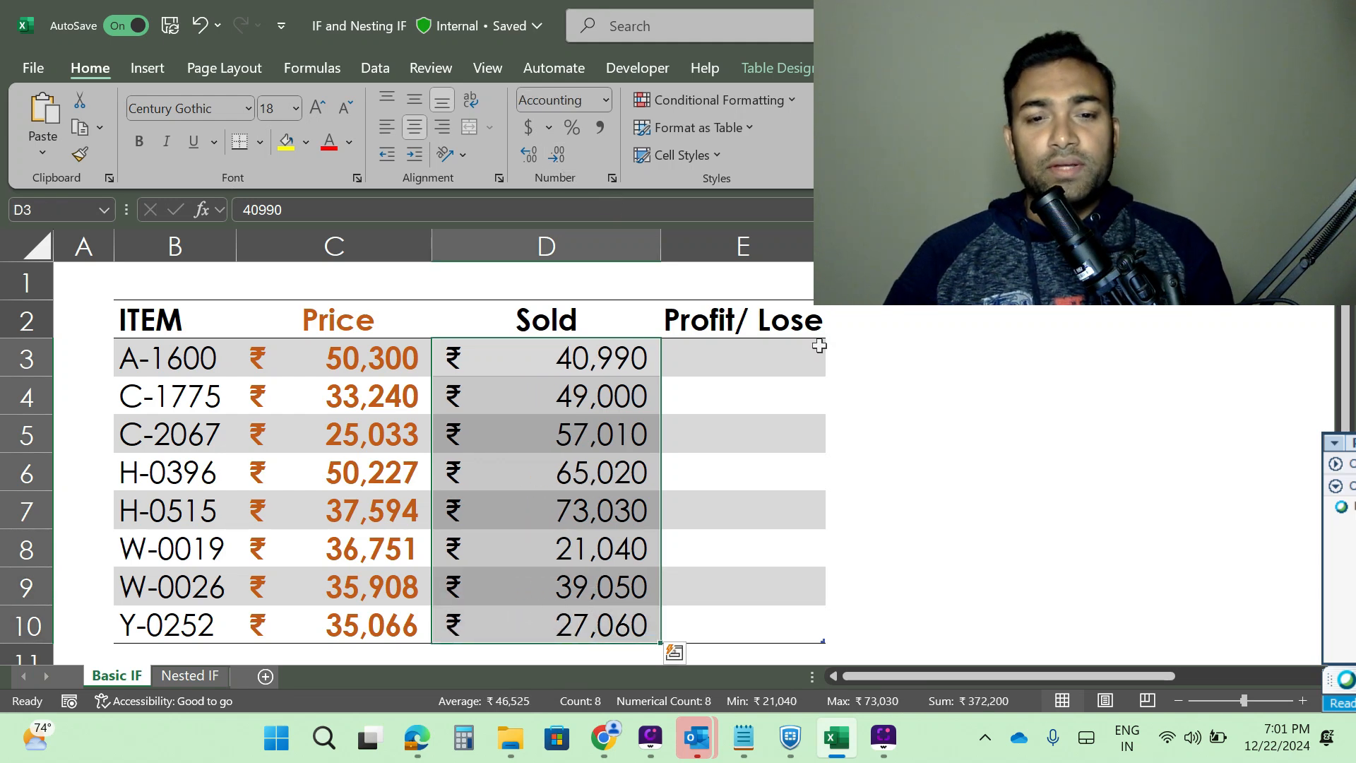
- Start an IF formula in E3 of the Profit/ Lose column that tests whether Sold is greater than or equal to Price
click(728, 365)
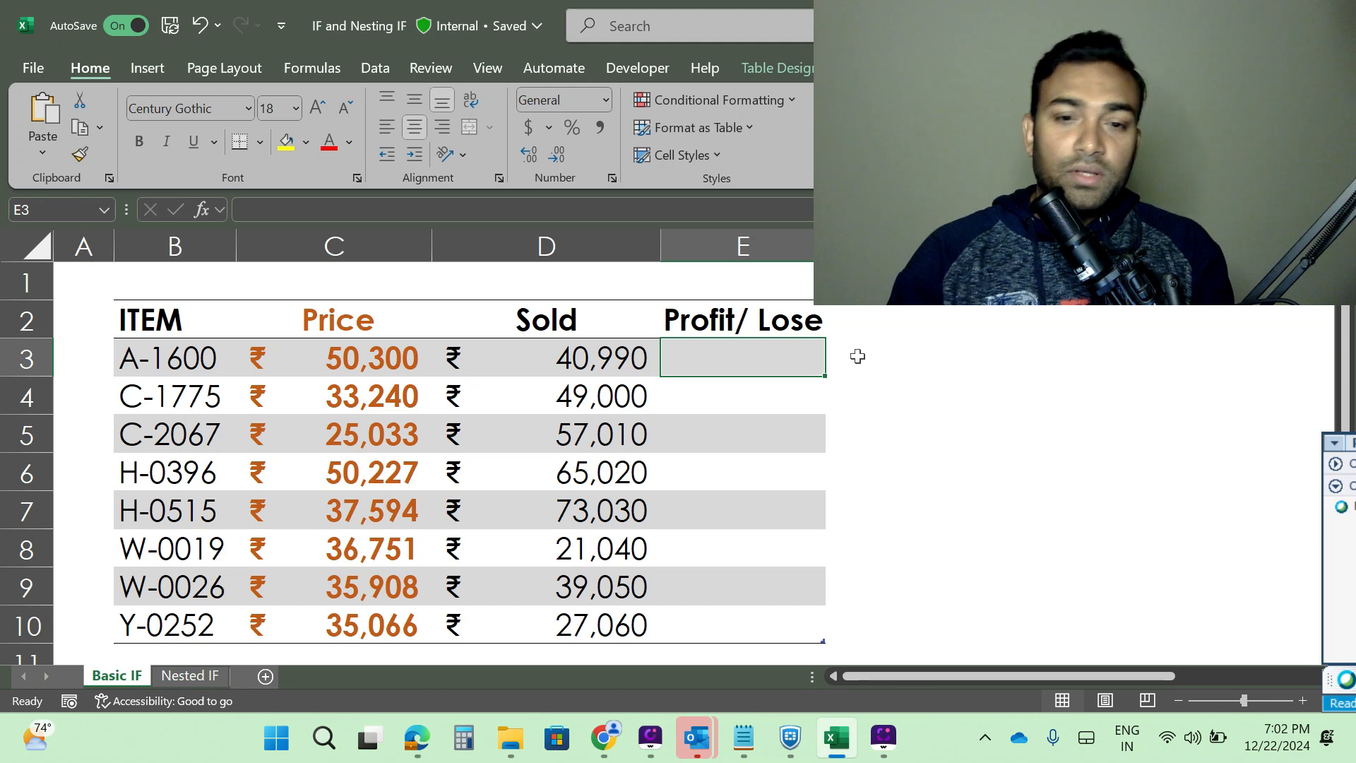
text(=if)
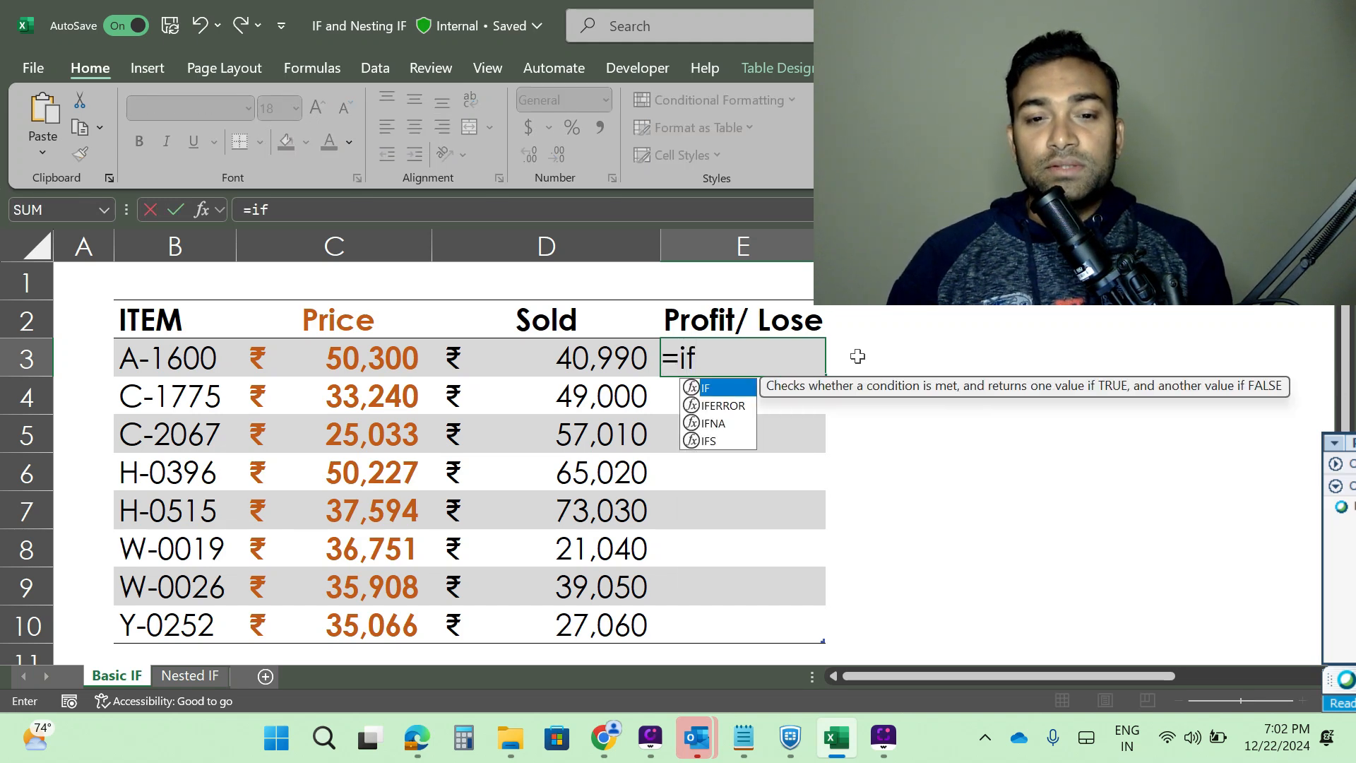
key(Tab)
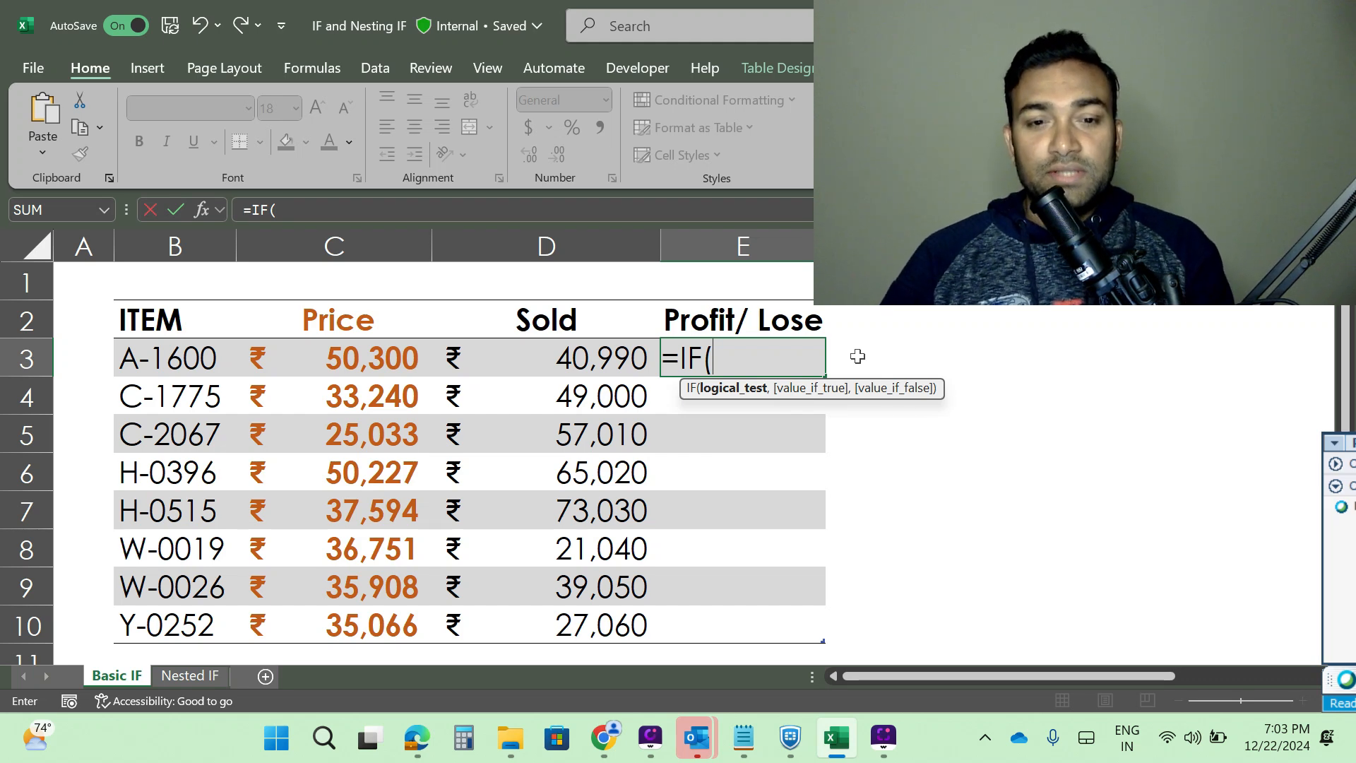
click(618, 351)
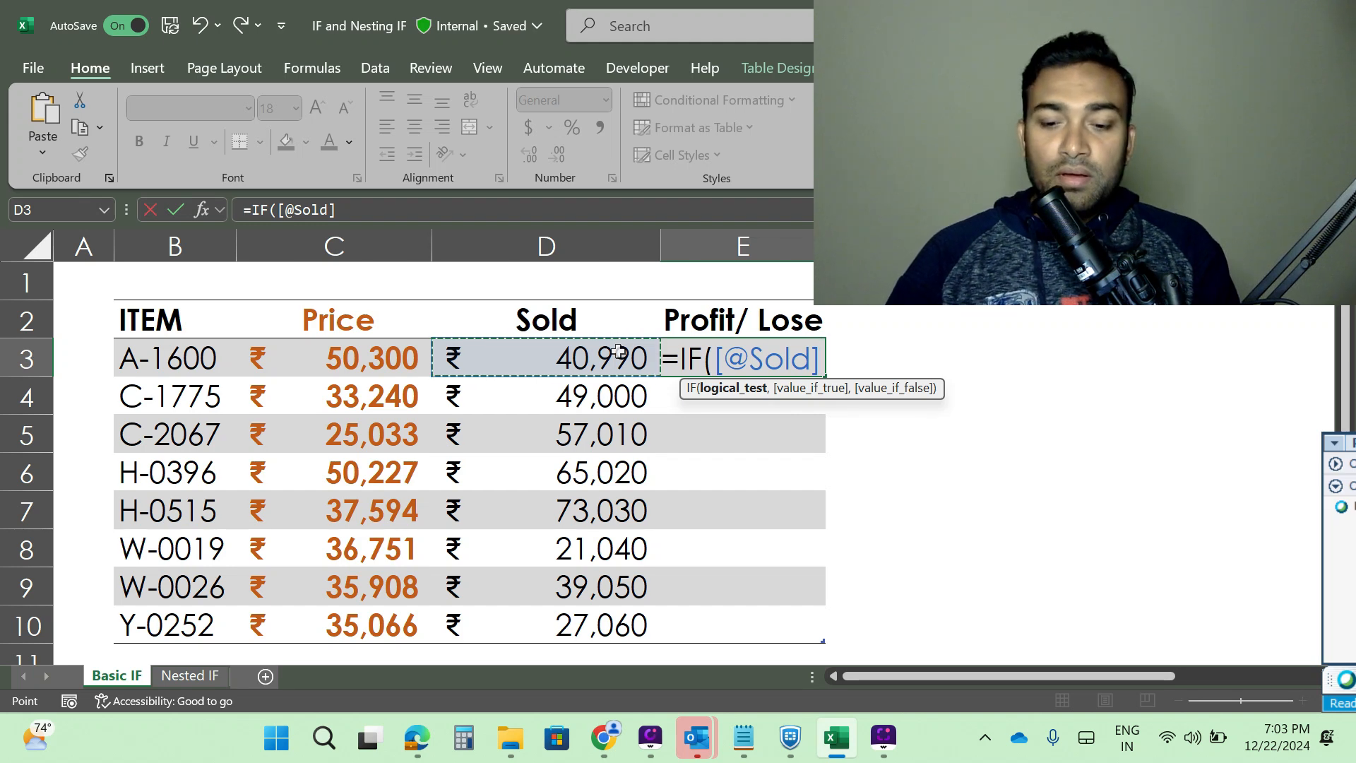
text(>)
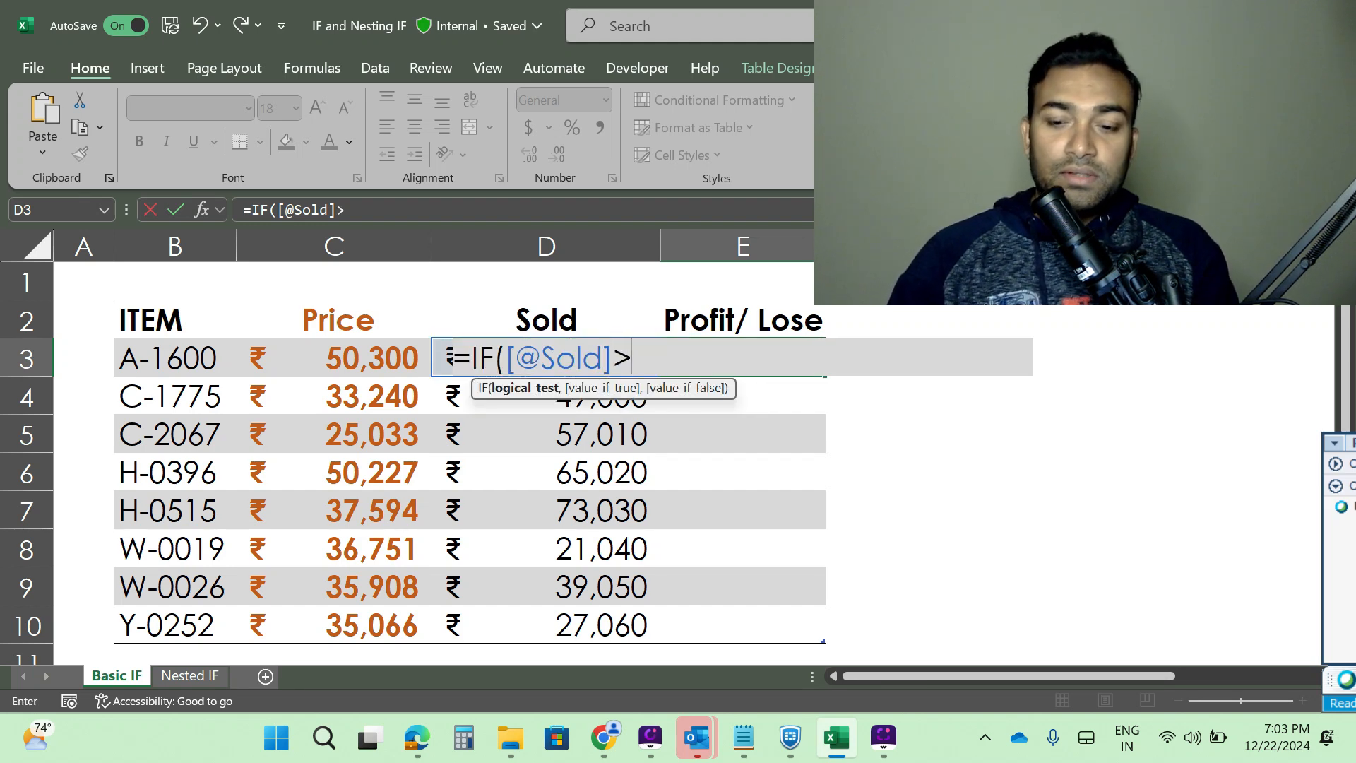
text(+)
key(BackSpace)
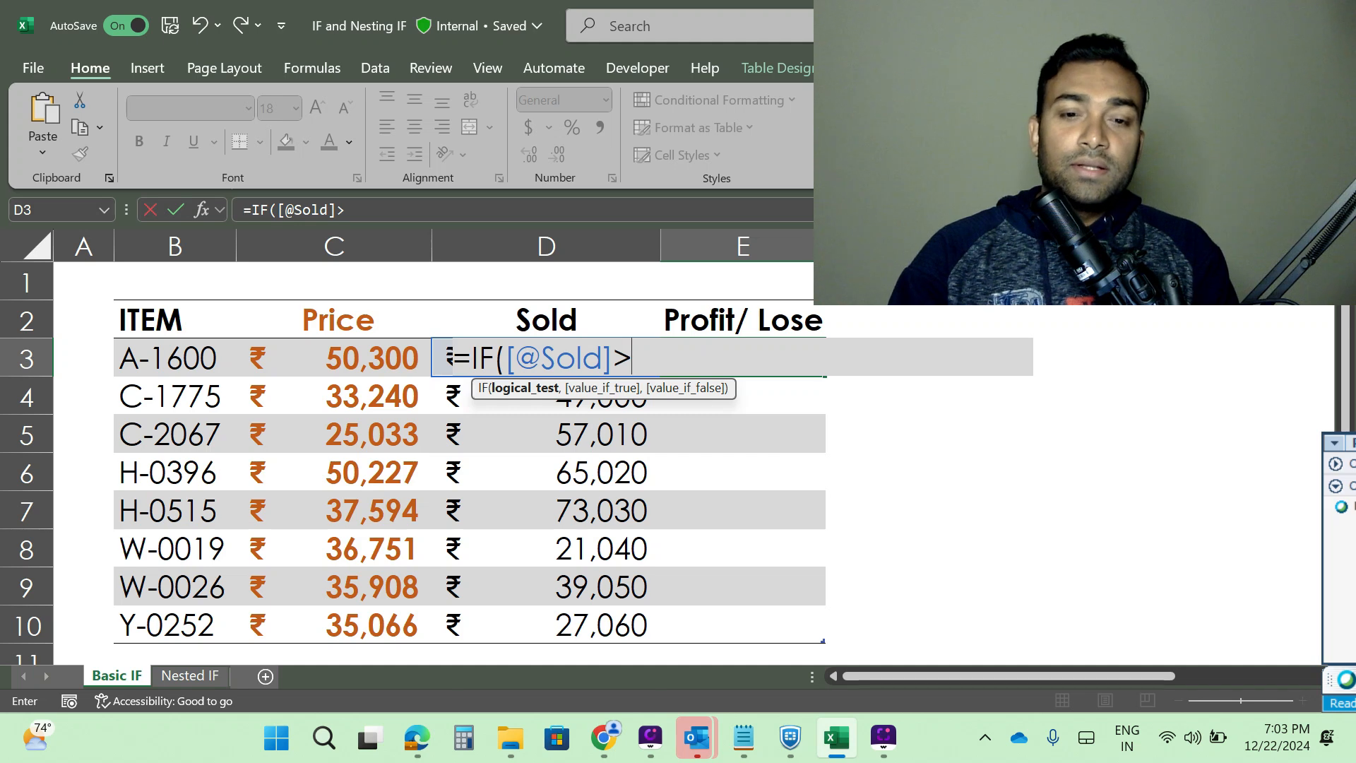
text(=)
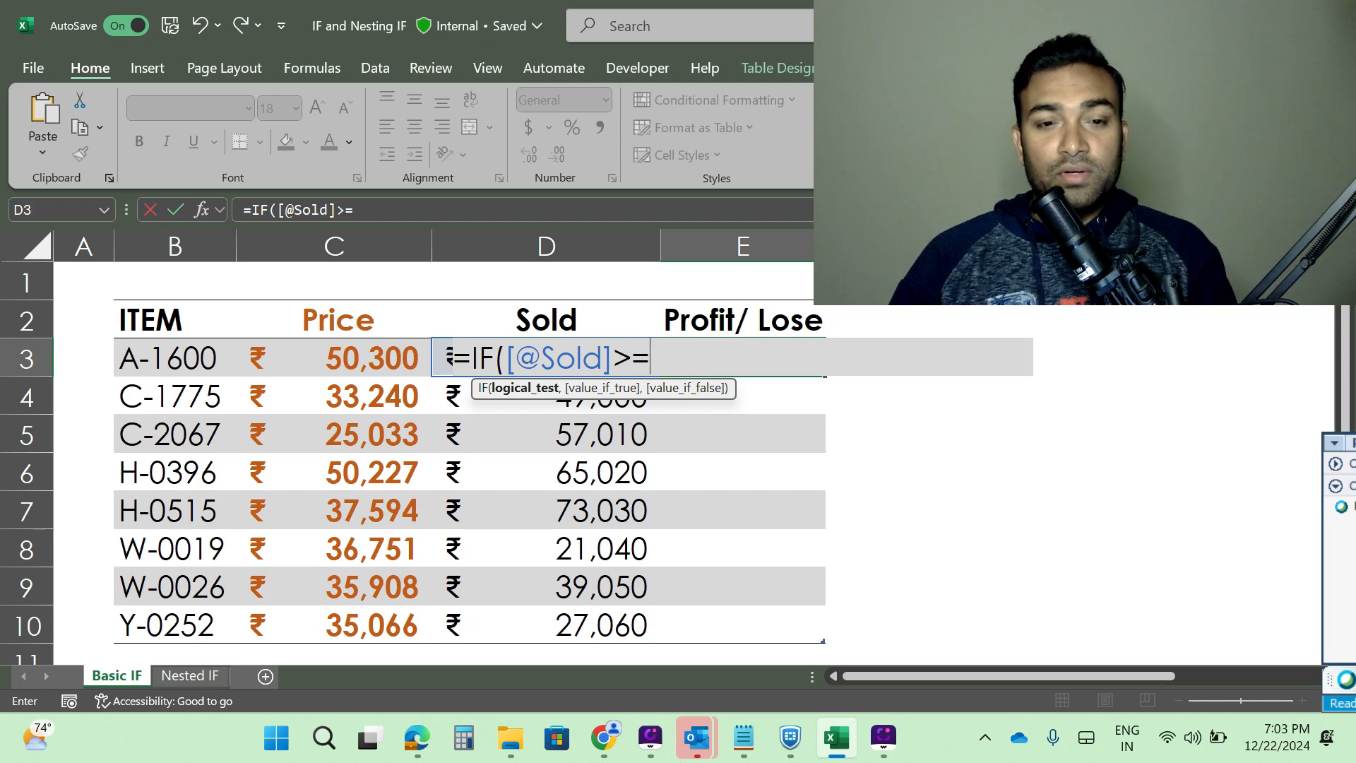
key(Left)
key(Left)
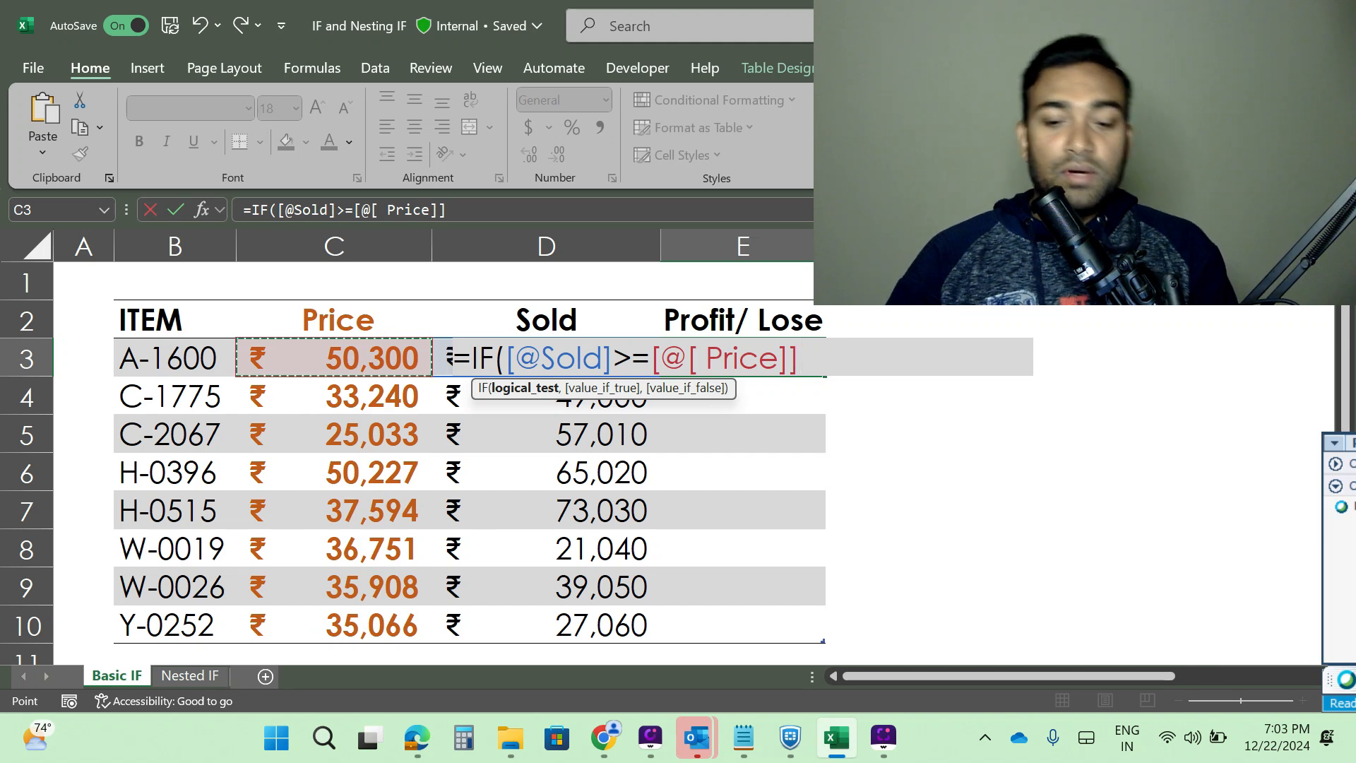
text(,)
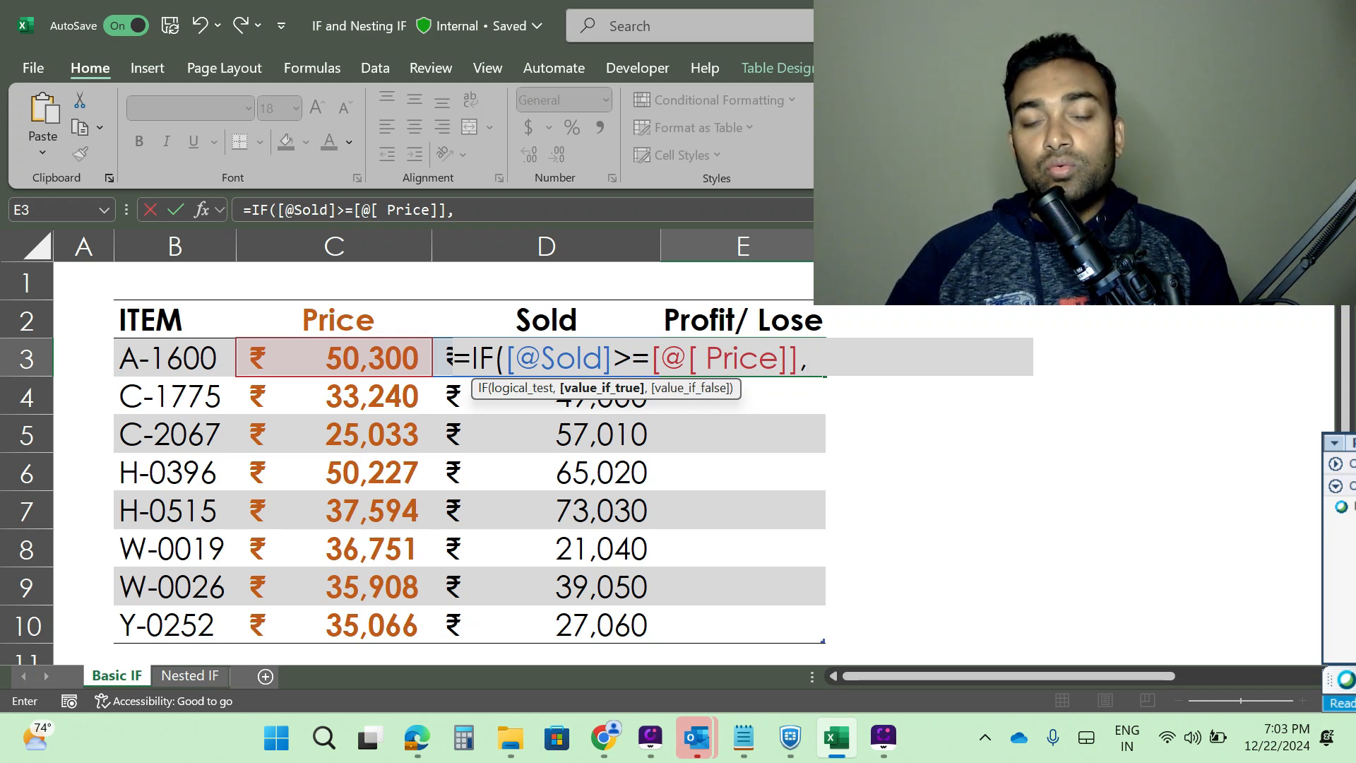
- Complete the E3 IF formula with "Profit" as the true result and "Lose" as the false result
text(")
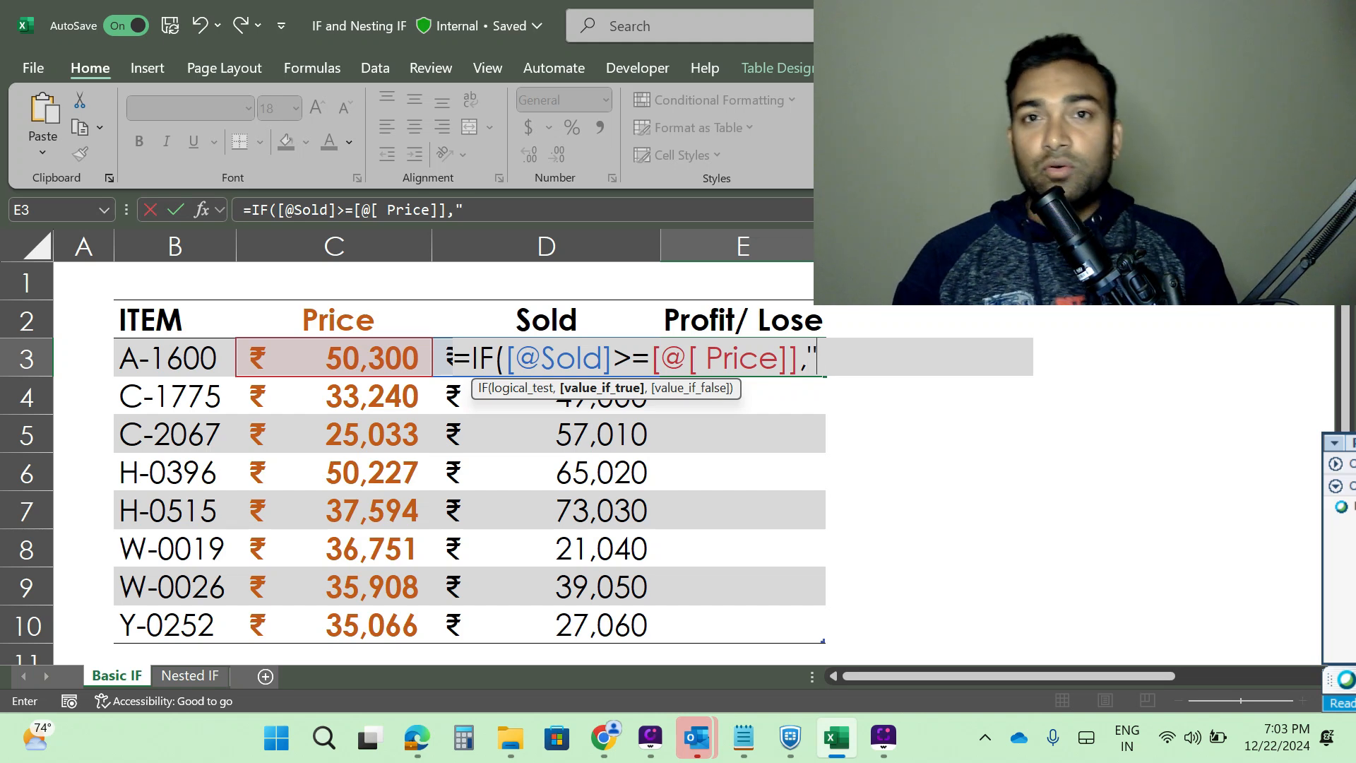
text(Profit)
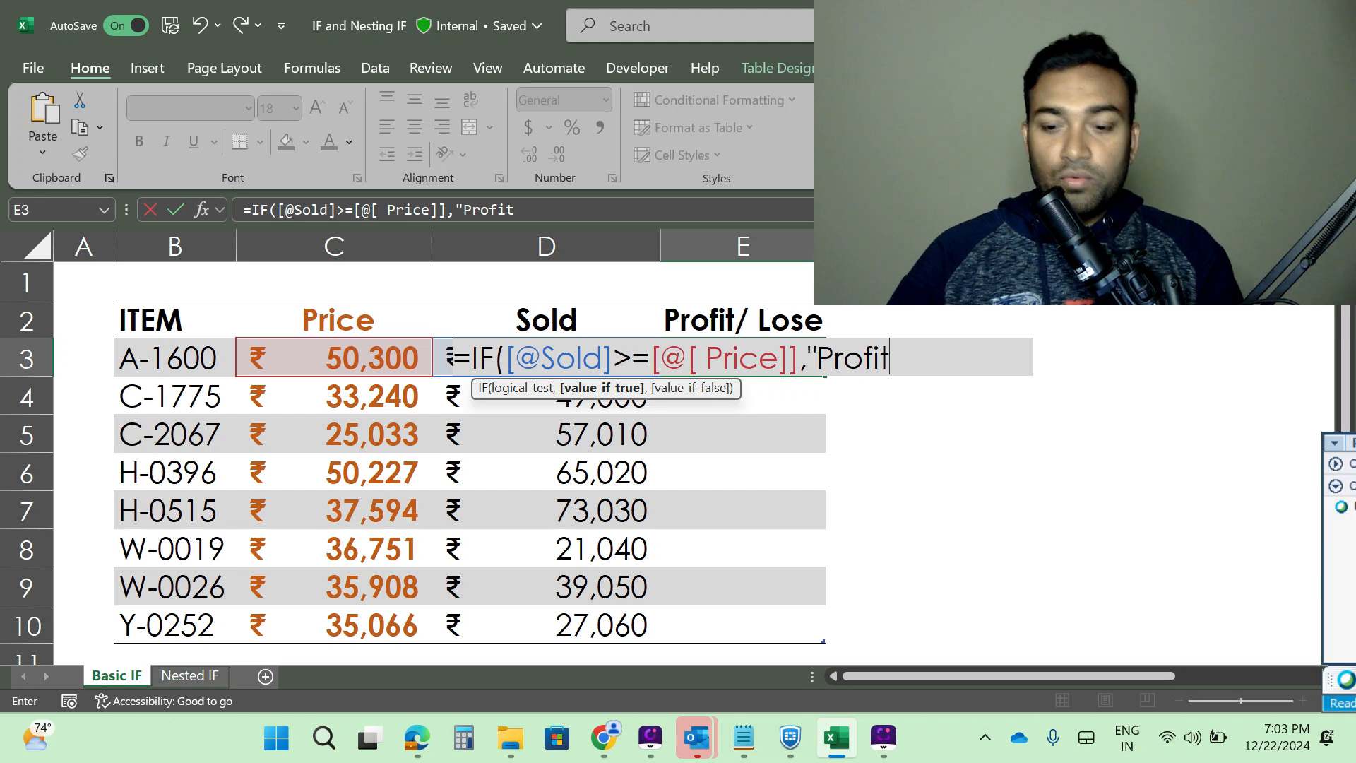
text(")
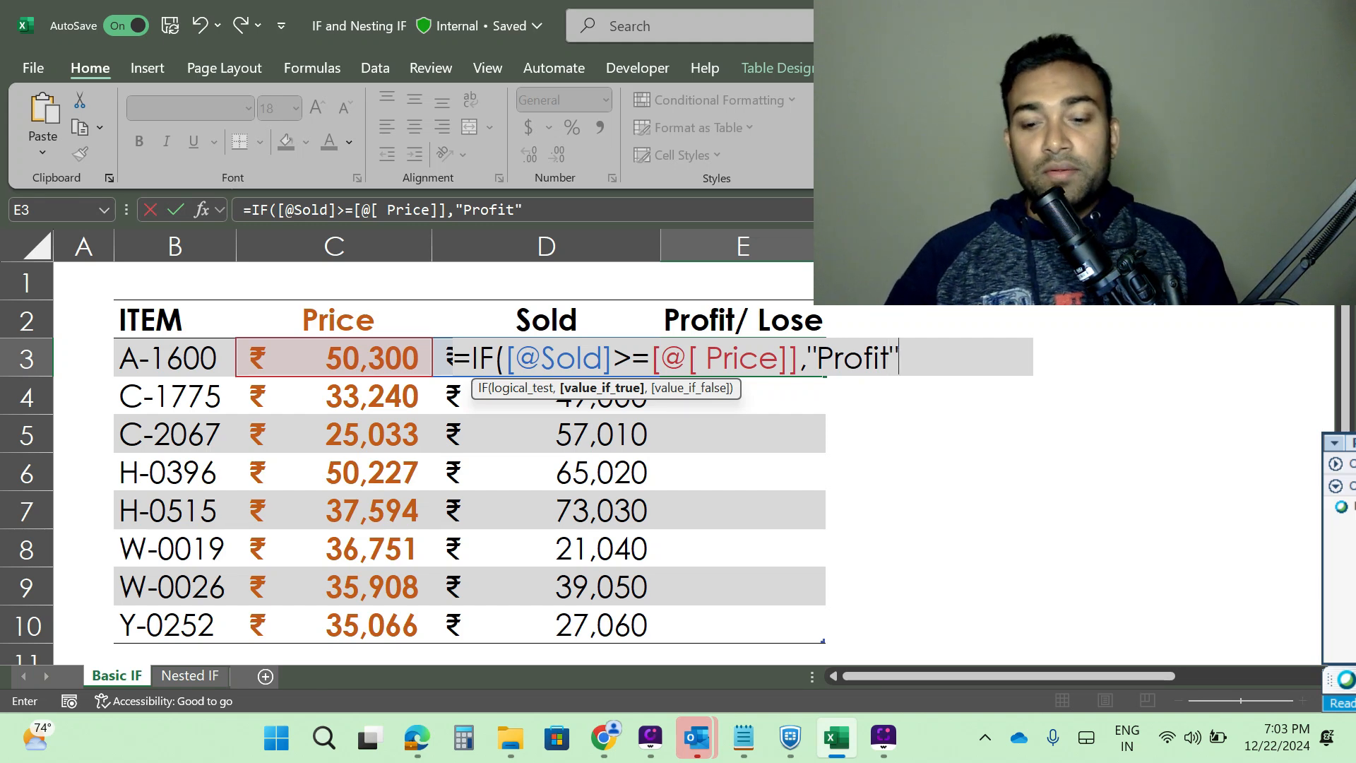
text(,)
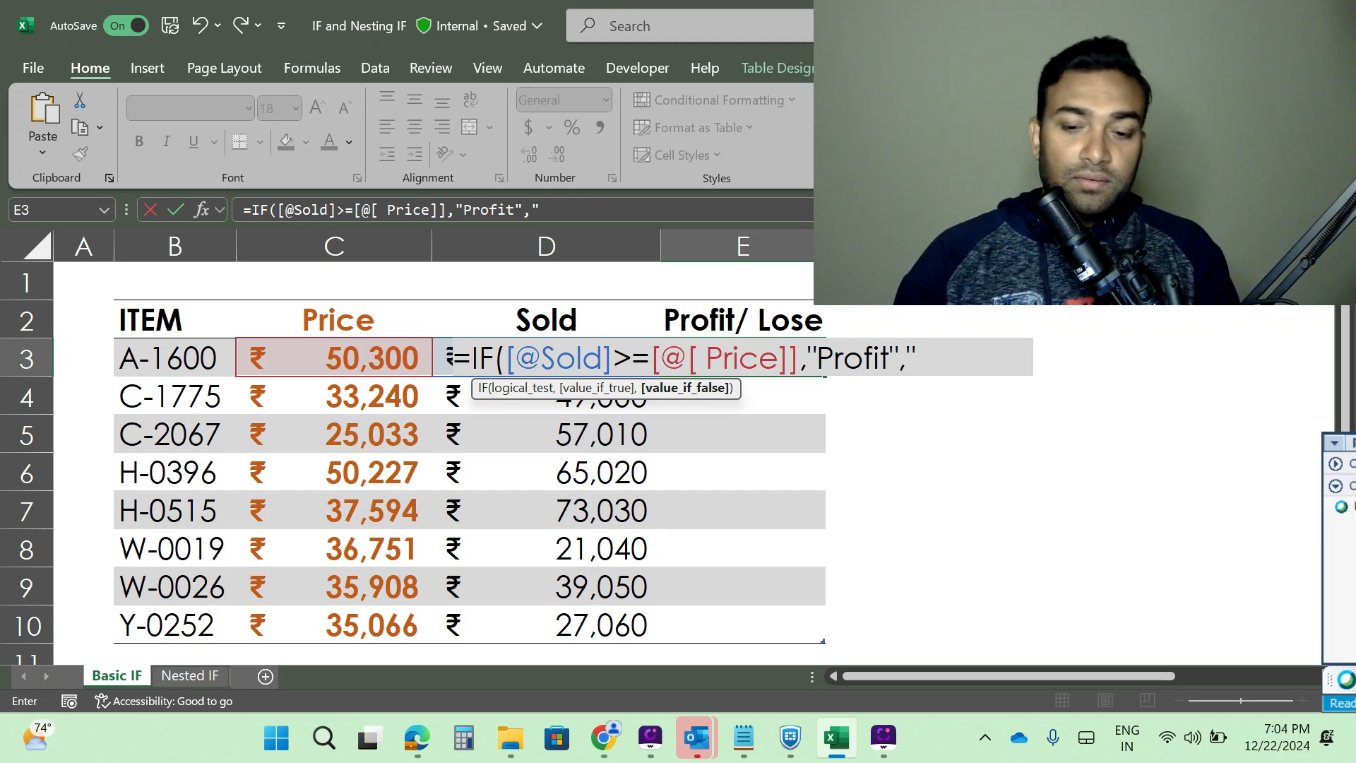
text(Lose)
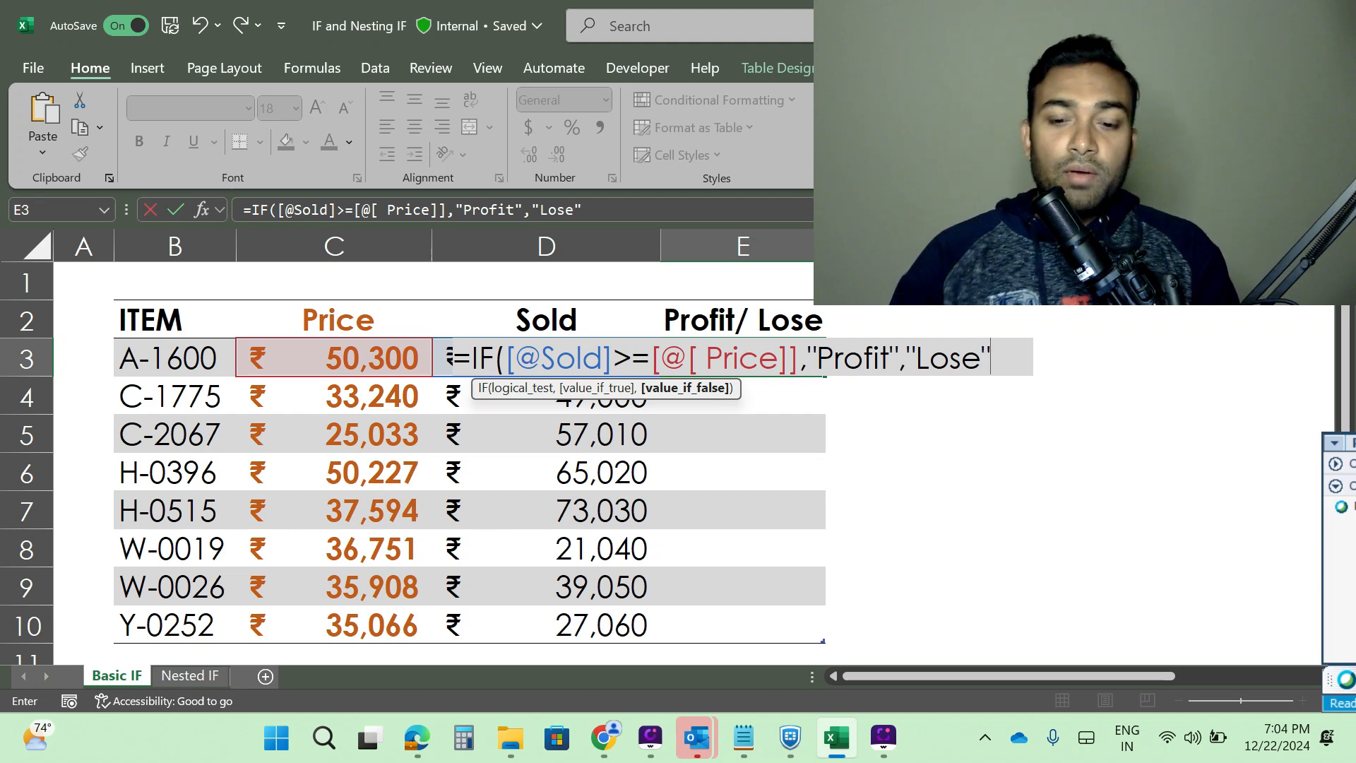
text("))
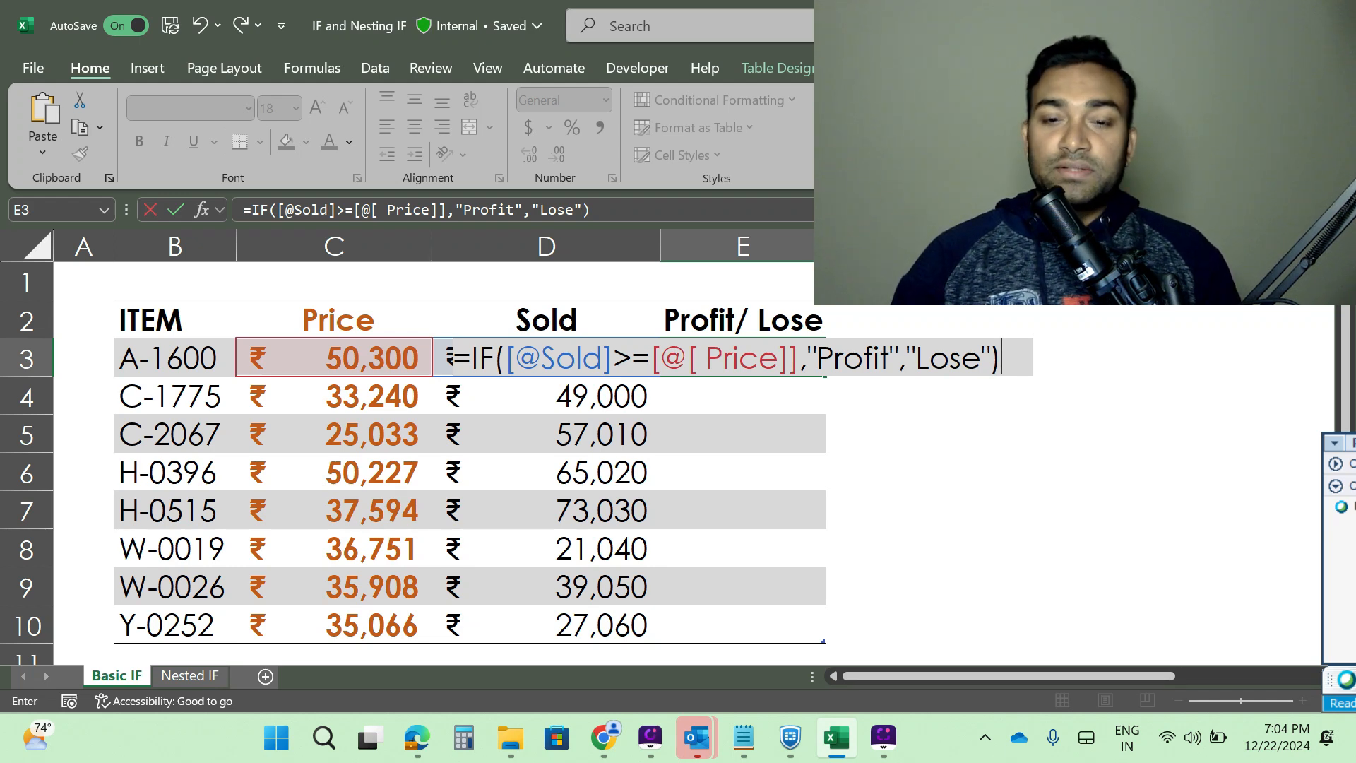
key(Return)
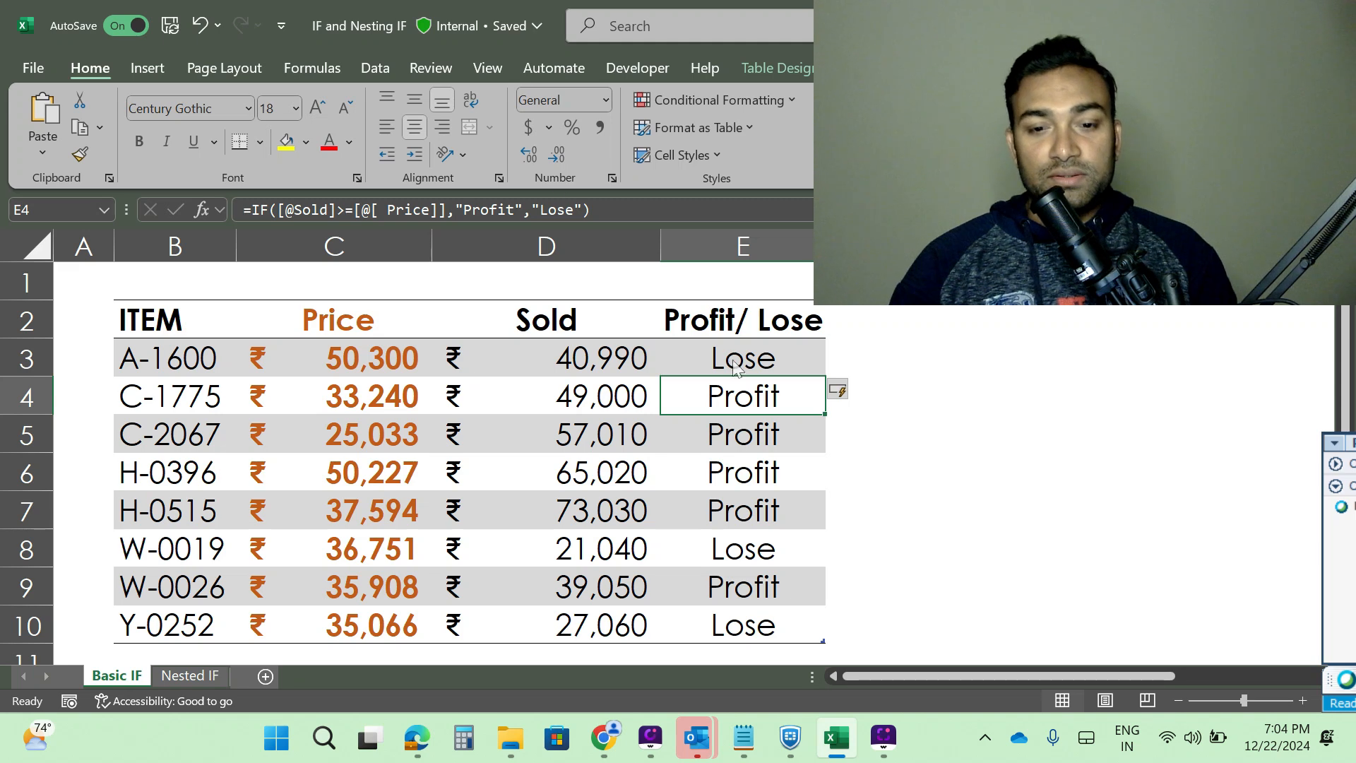
- Check the Profit/ Lose results row by row against each item's Price and Sold values
scroll(819, 374, down, 2)
scroll(813, 385, up, 2)
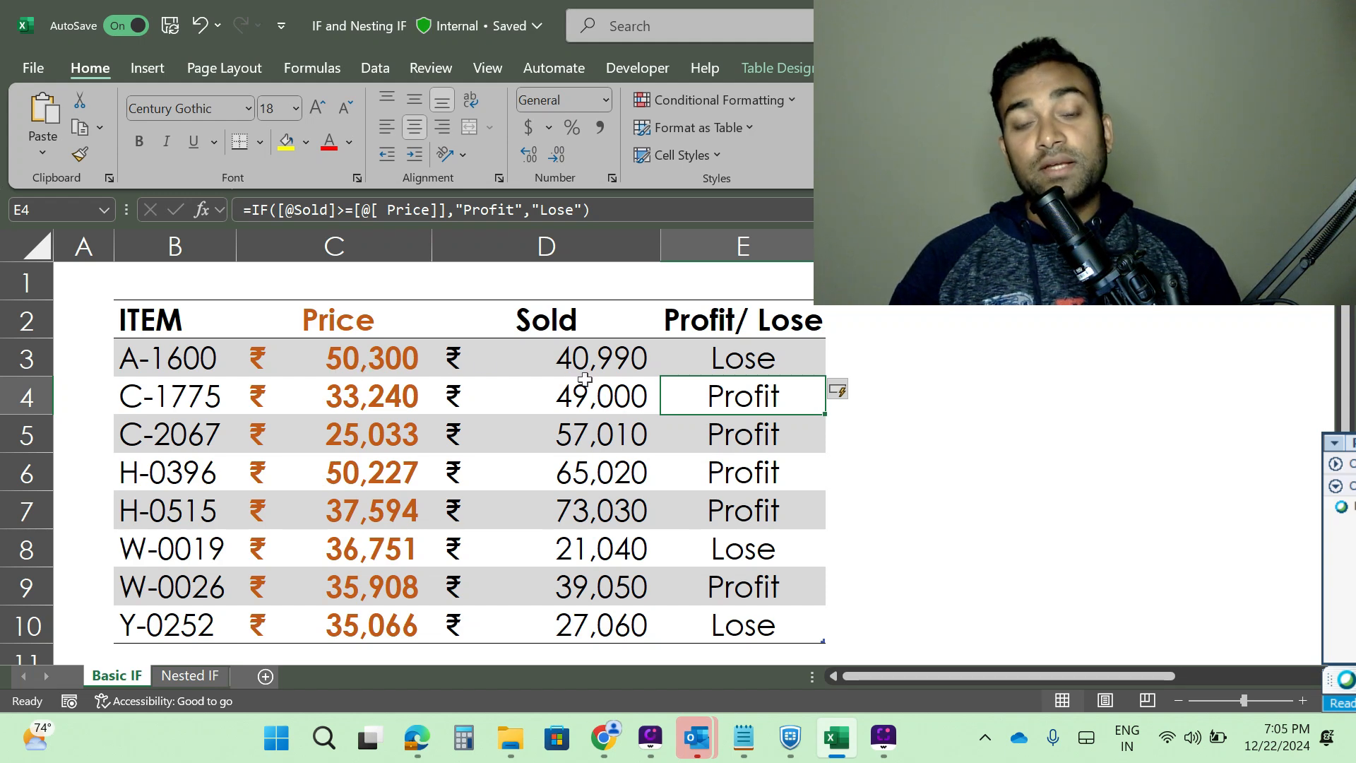
click(776, 357)
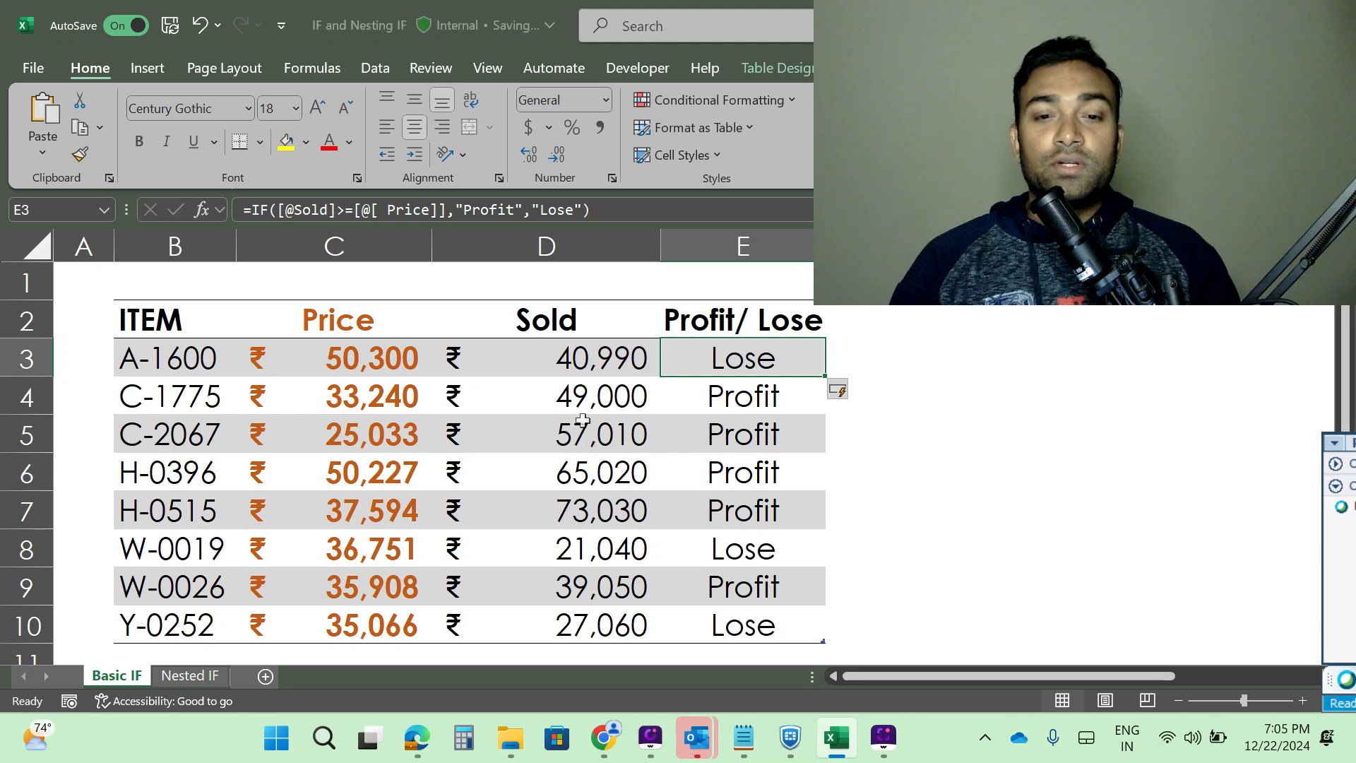
click(745, 405)
click(741, 439)
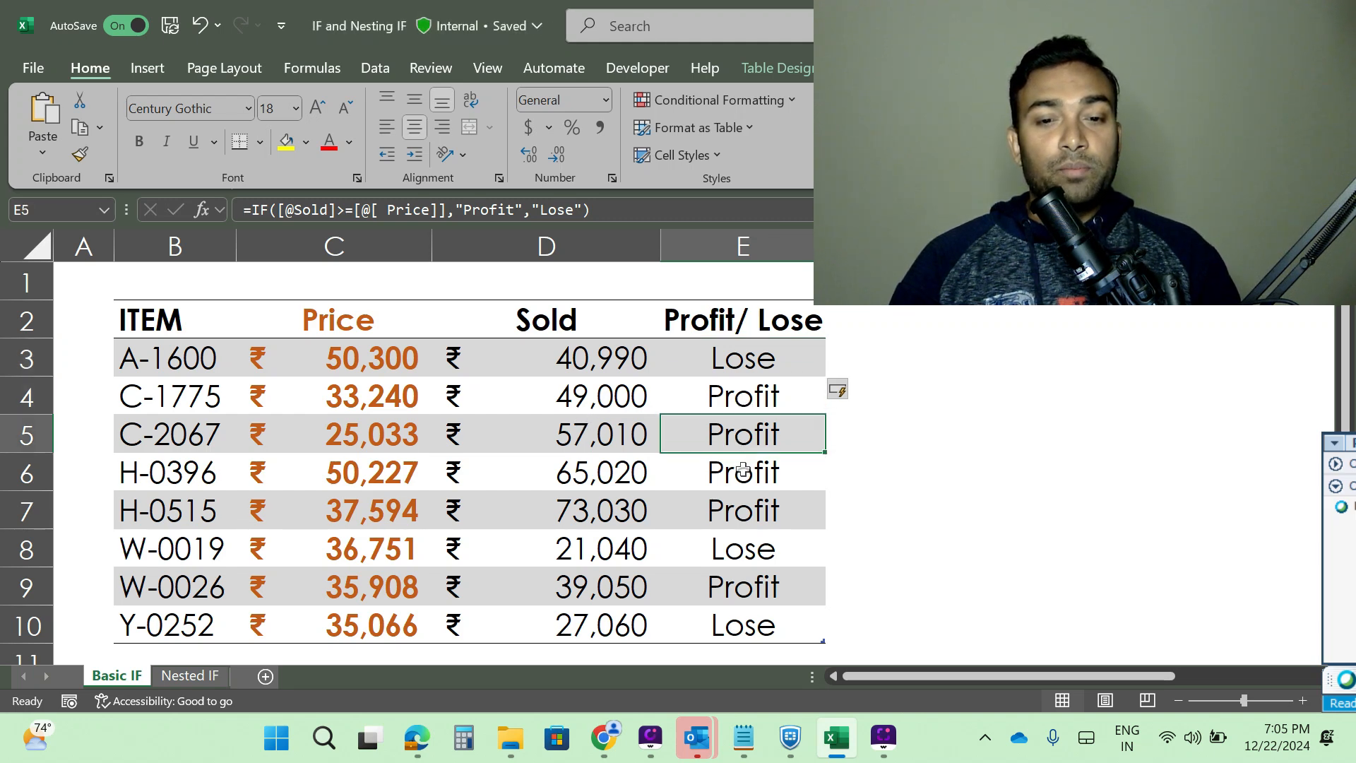
click(742, 472)
click(740, 510)
click(741, 558)
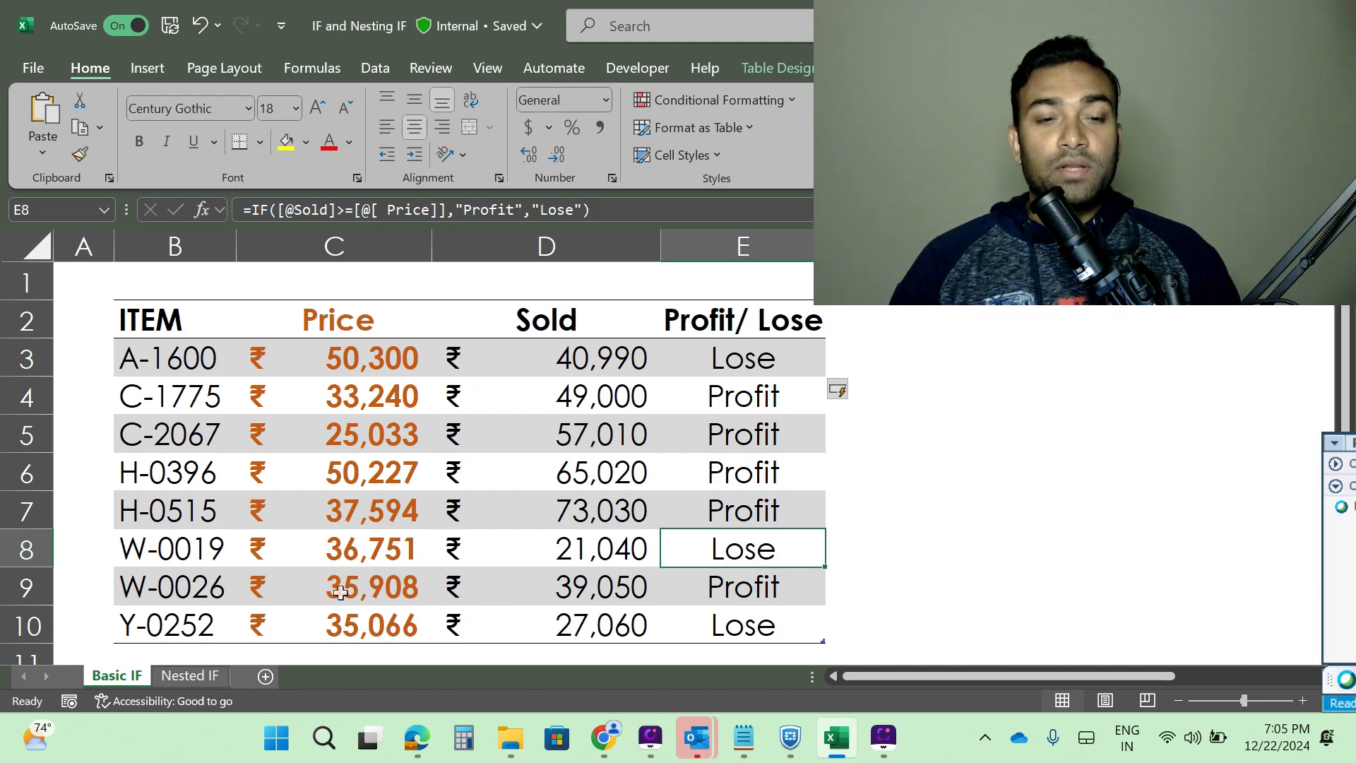
click(768, 585)
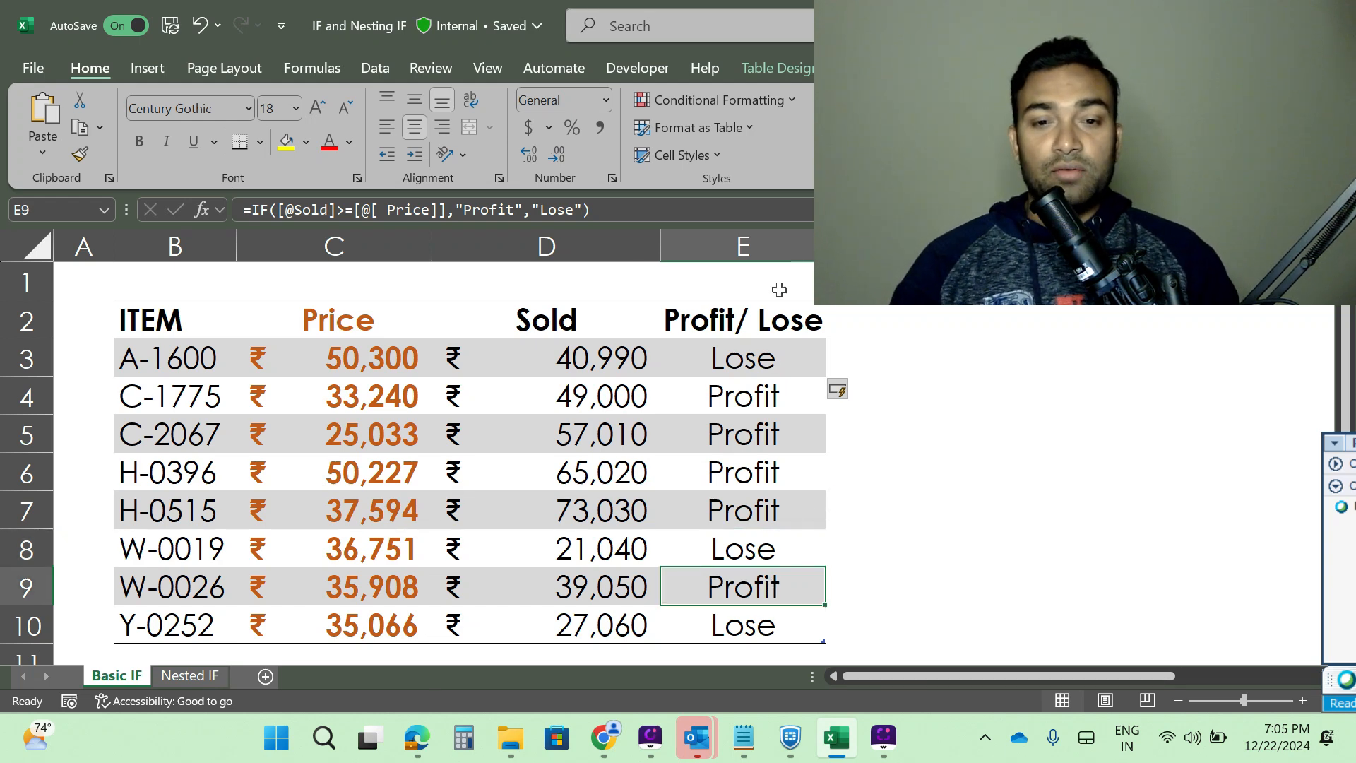
click(758, 358)
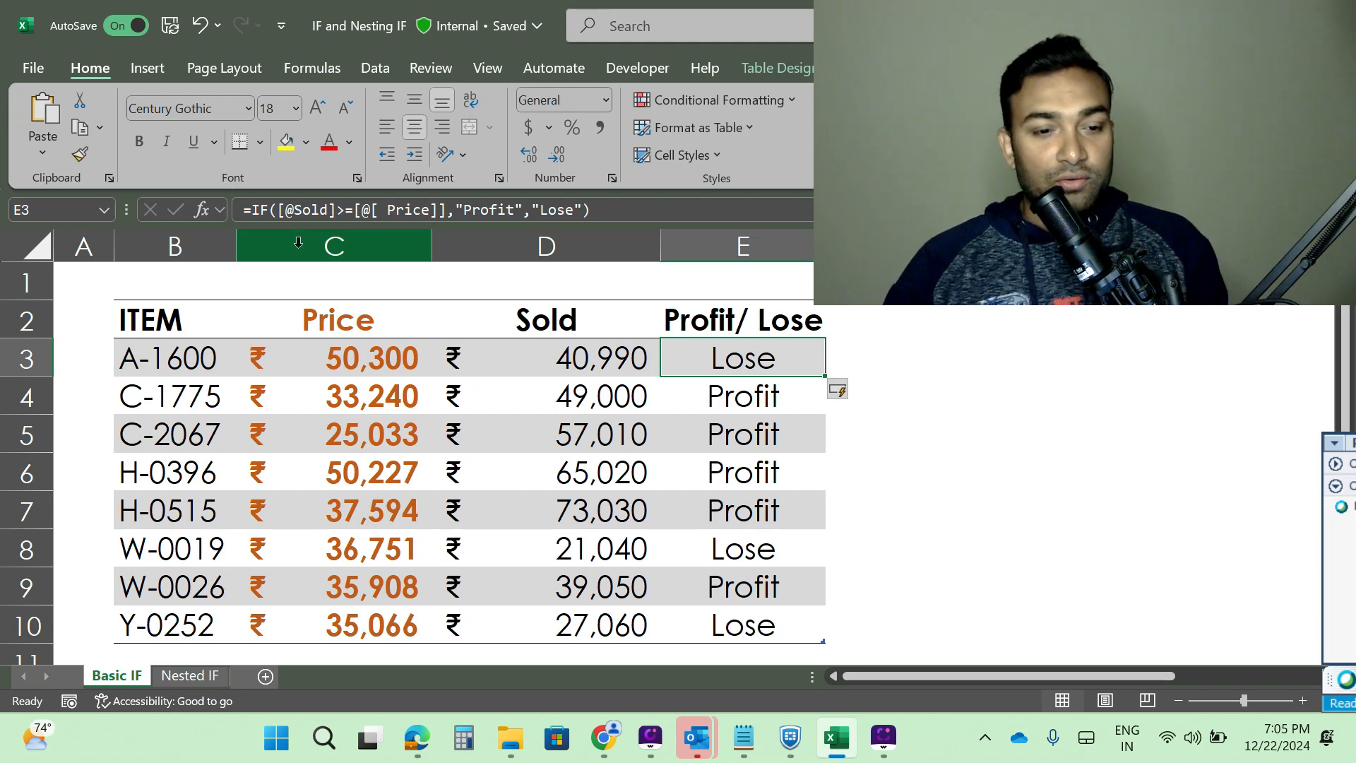
- On the Nested IF sheet, clear the S Price value of item Y-0061 in D11
click(198, 676)
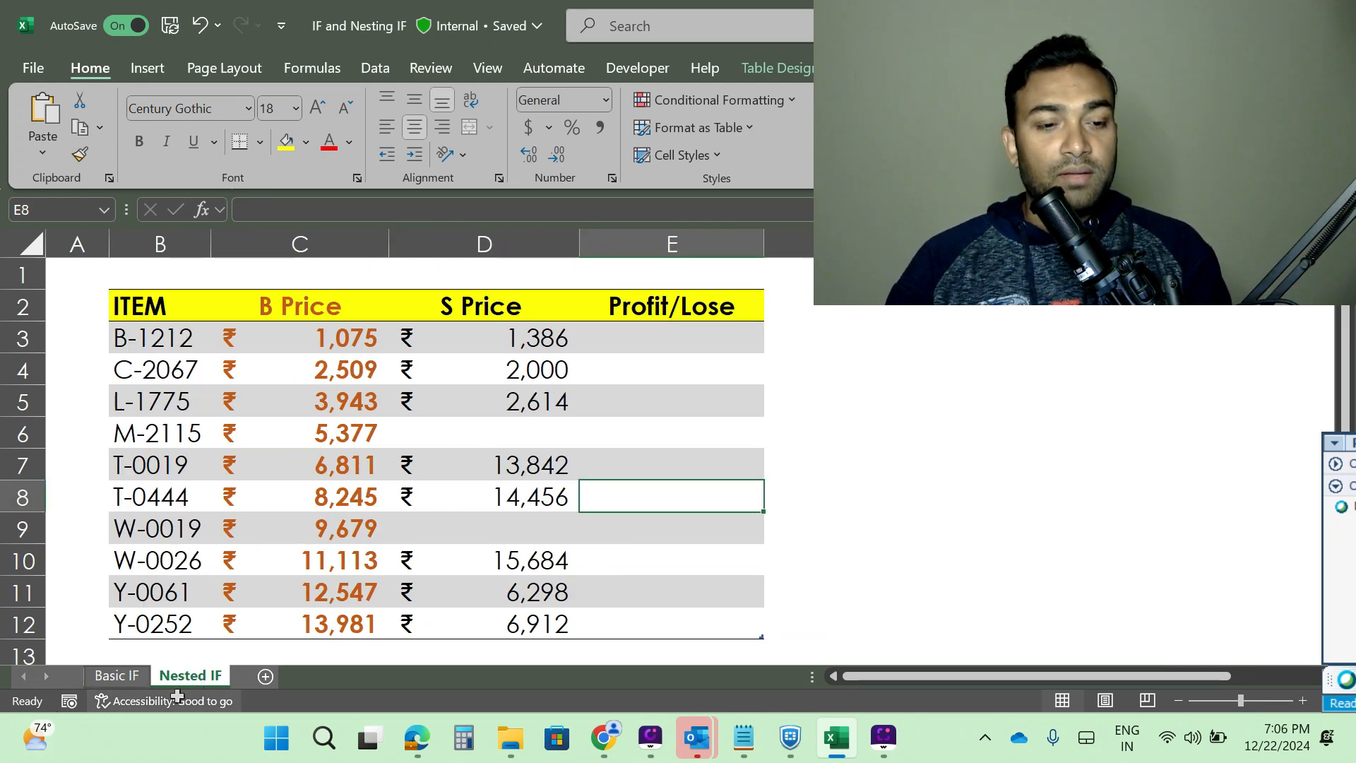
click(651, 341)
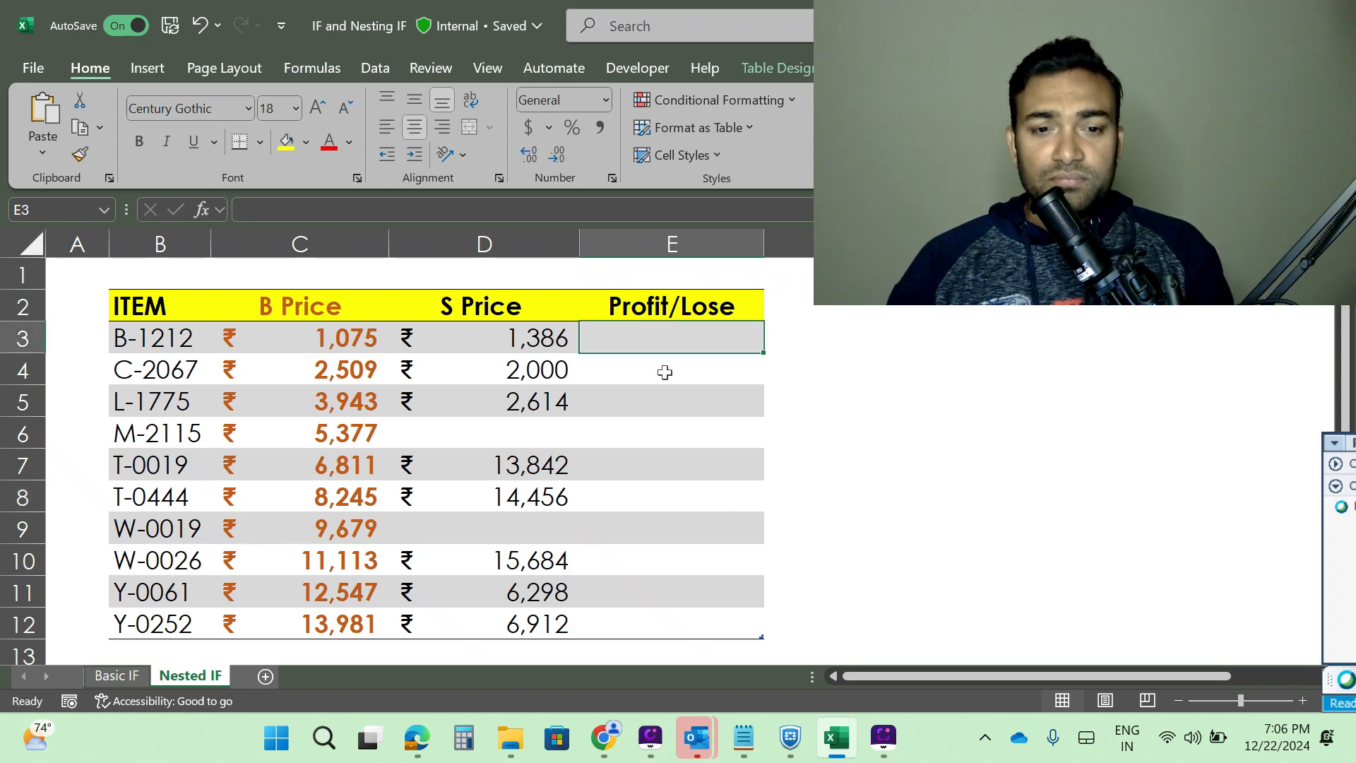
click(118, 675)
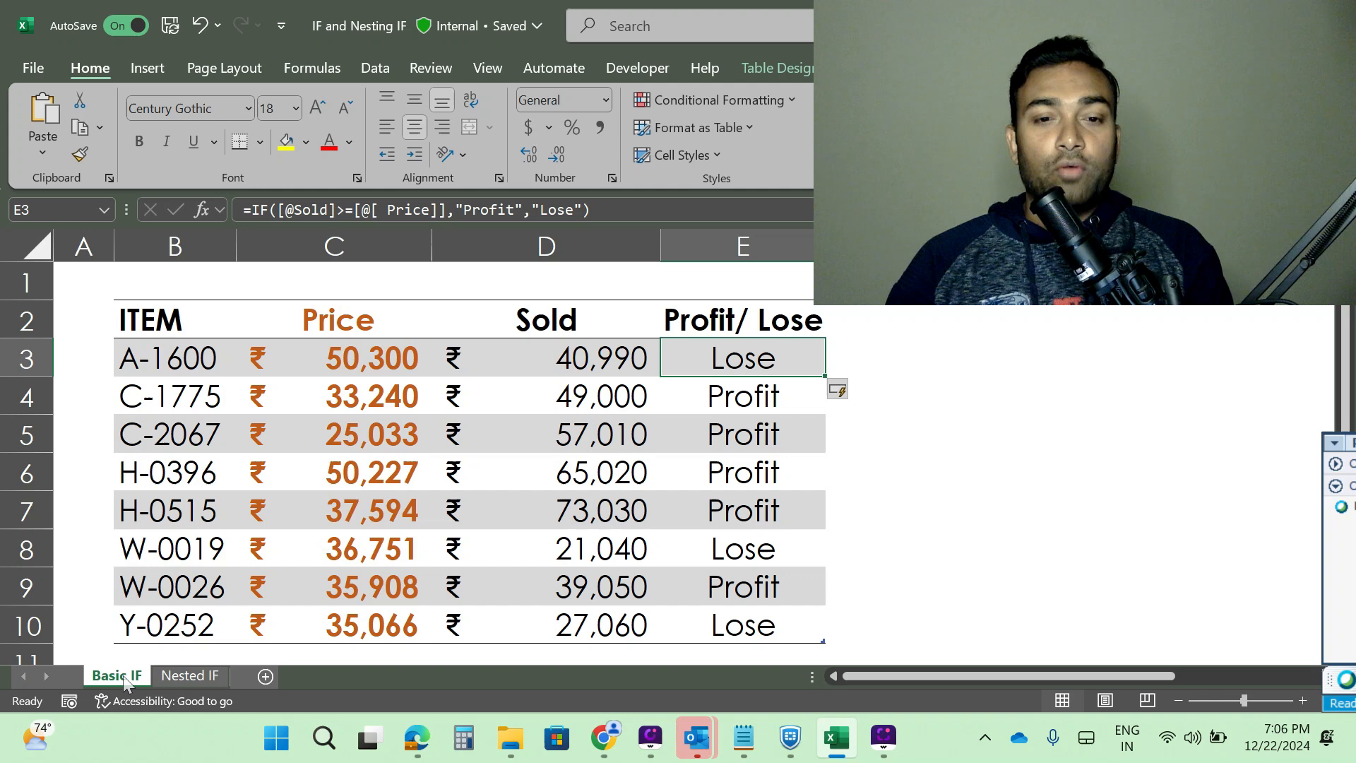
click(188, 675)
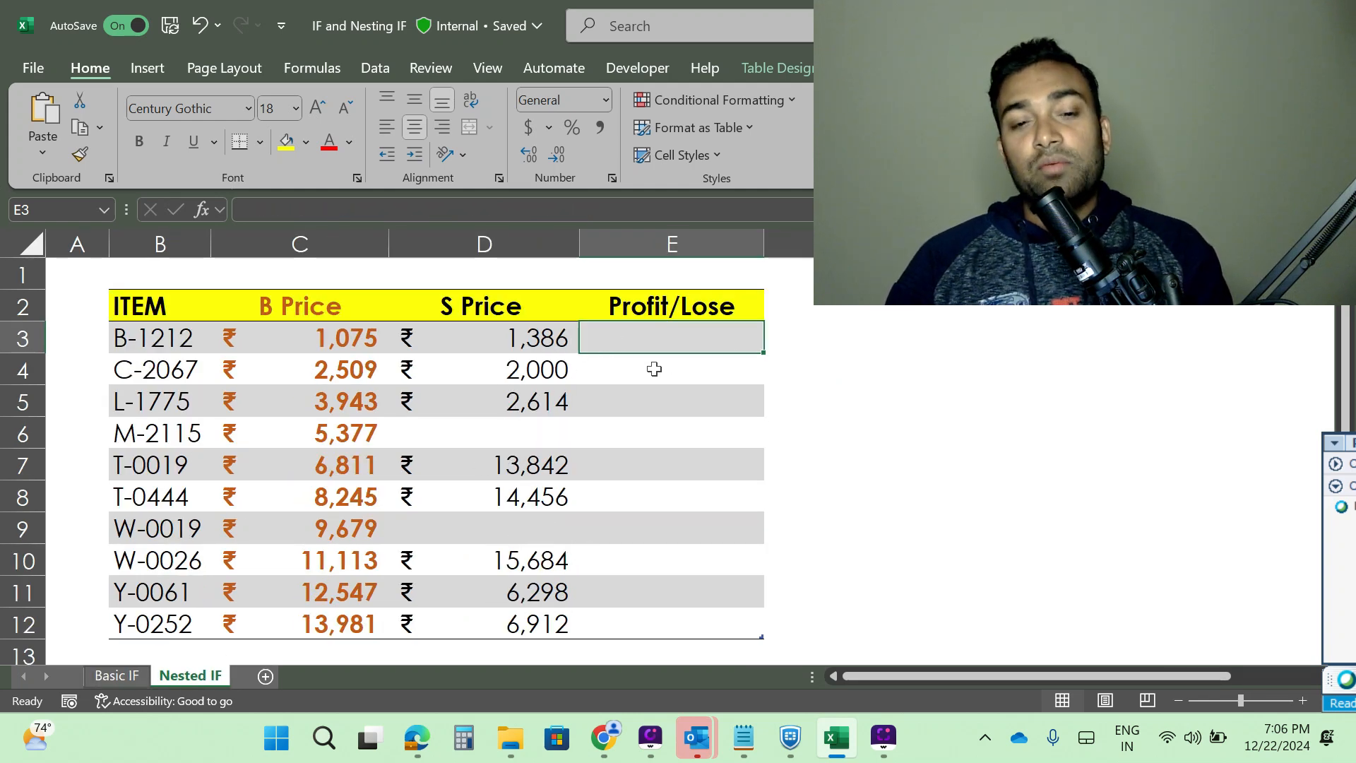
click(519, 436)
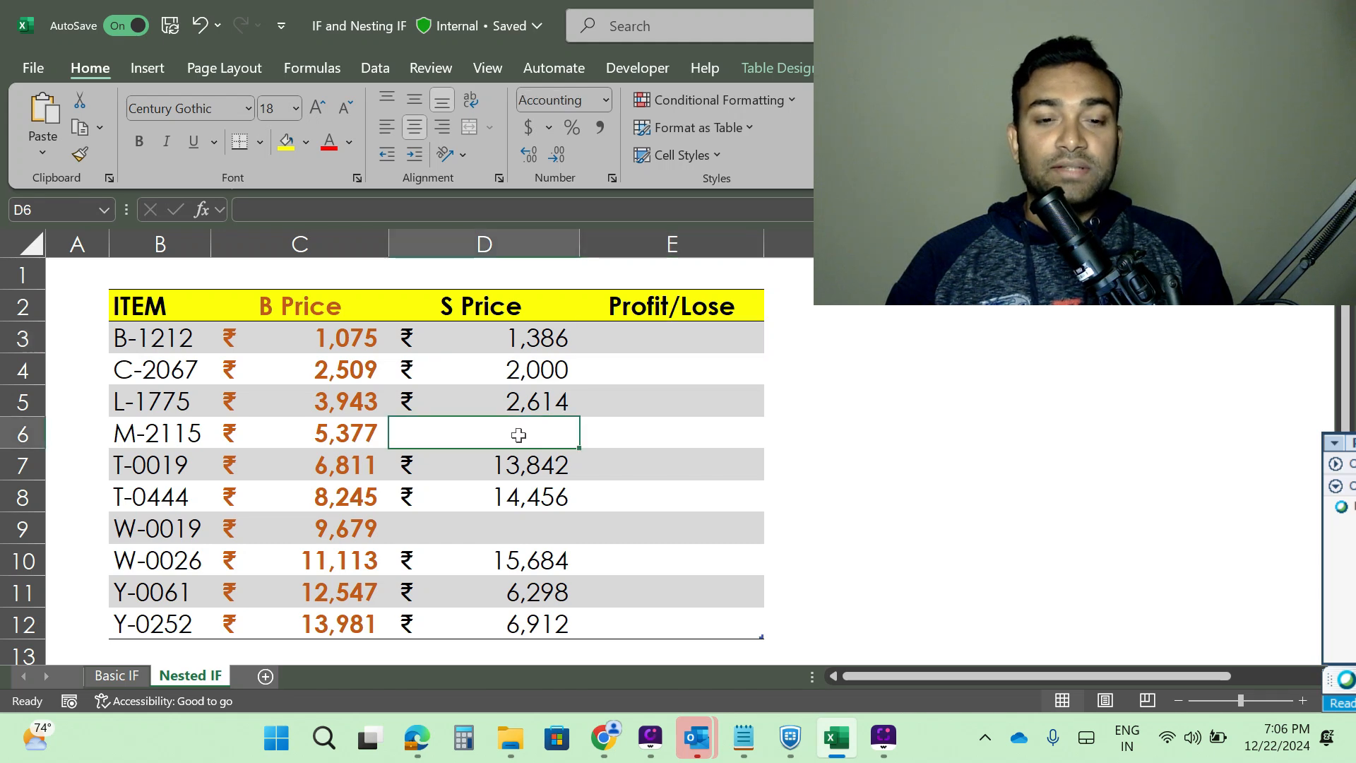
click(512, 529)
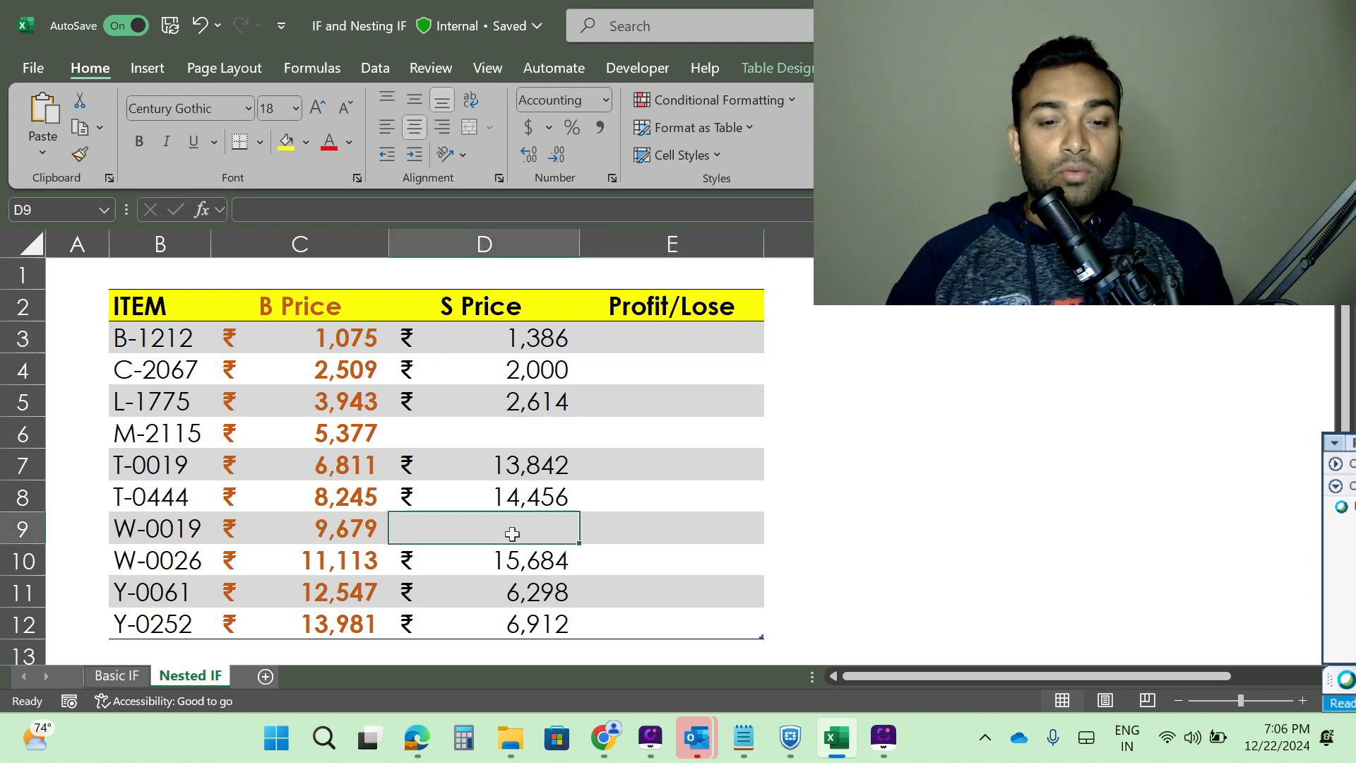
click(523, 591)
key(Delete)
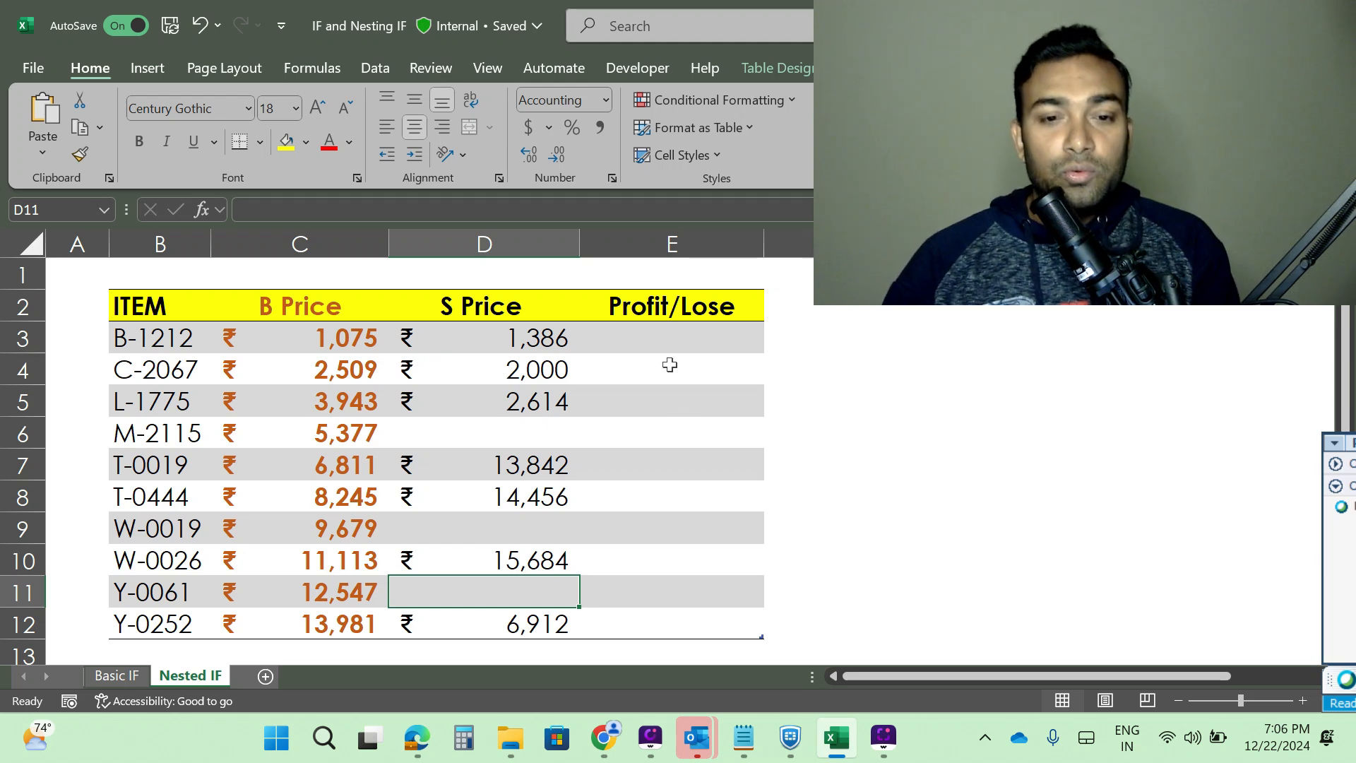
- Start an IF formula in E3 of the Profit/Lose column that tests whether S Price equals an empty string ("")
click(647, 349)
text(=)
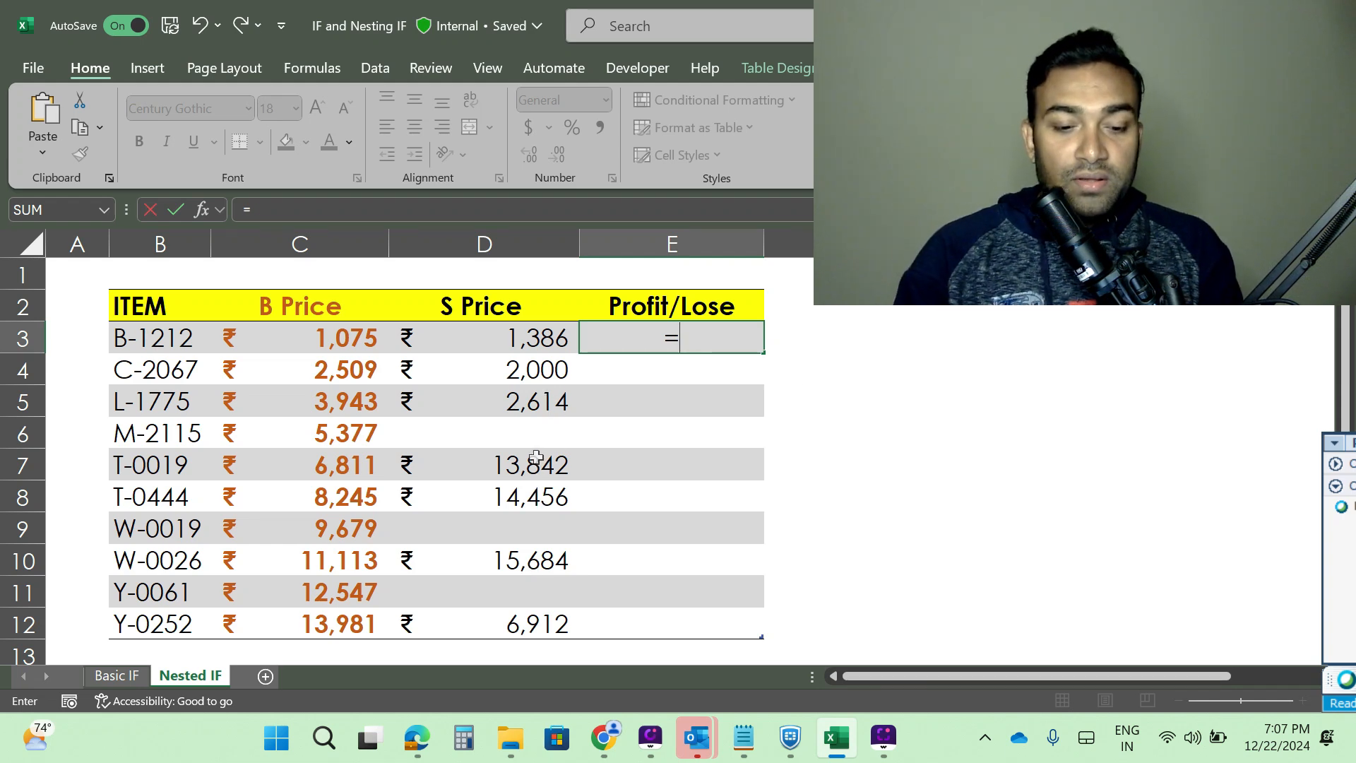
text(if)
key(Tab)
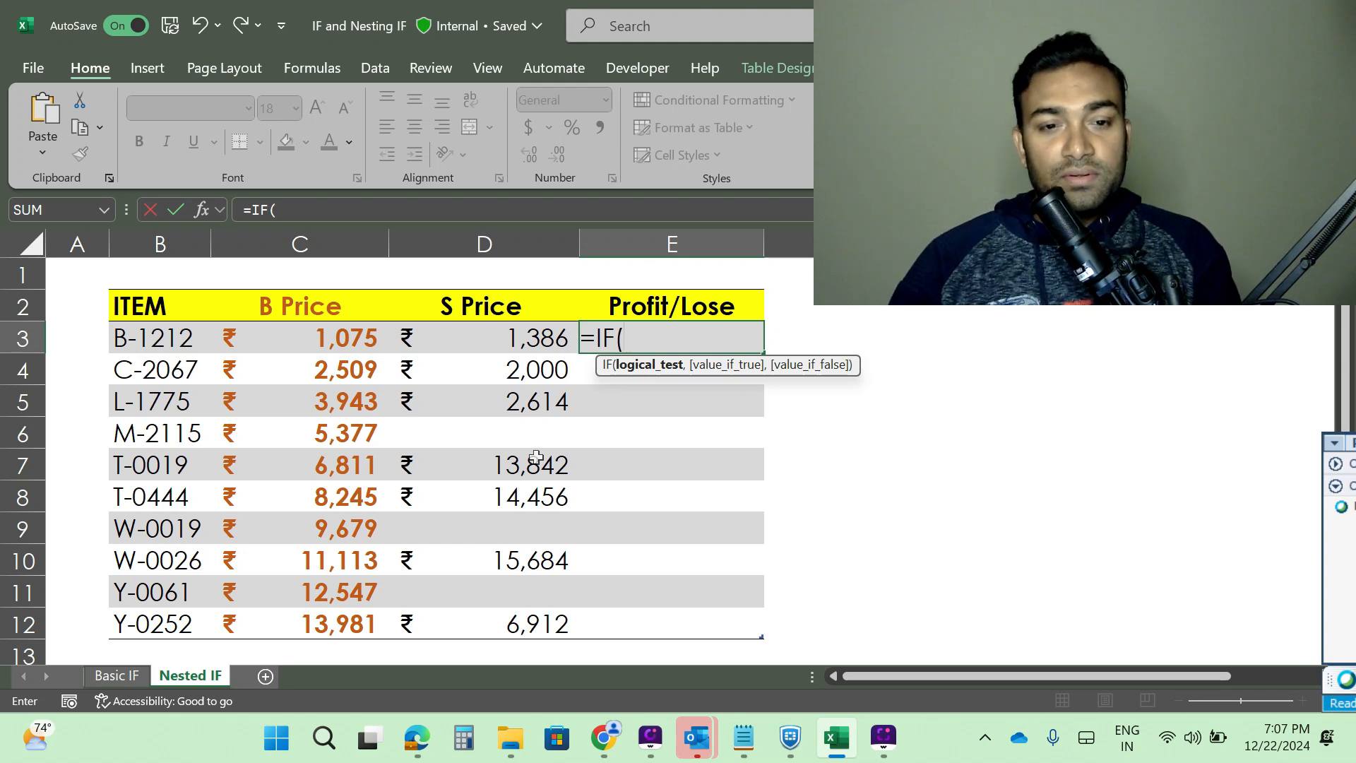
click(524, 342)
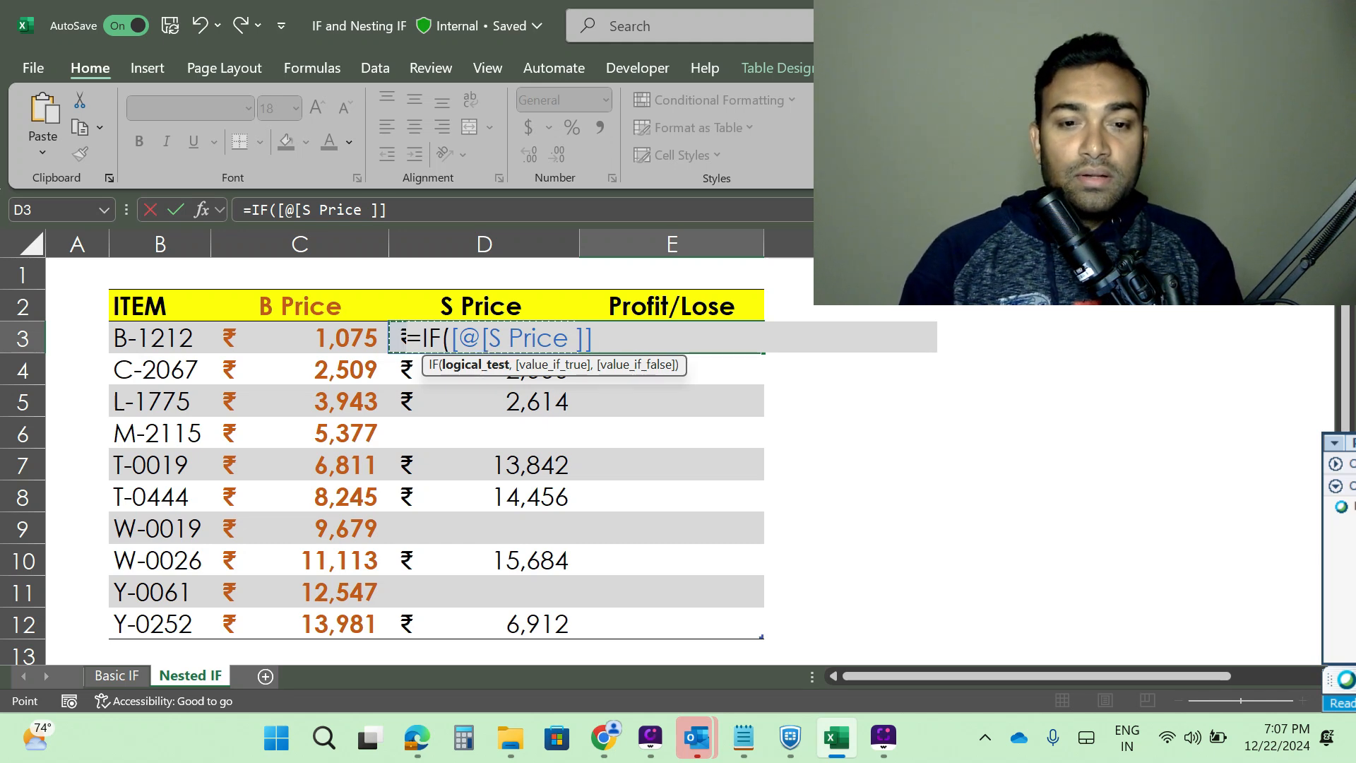
text(=)
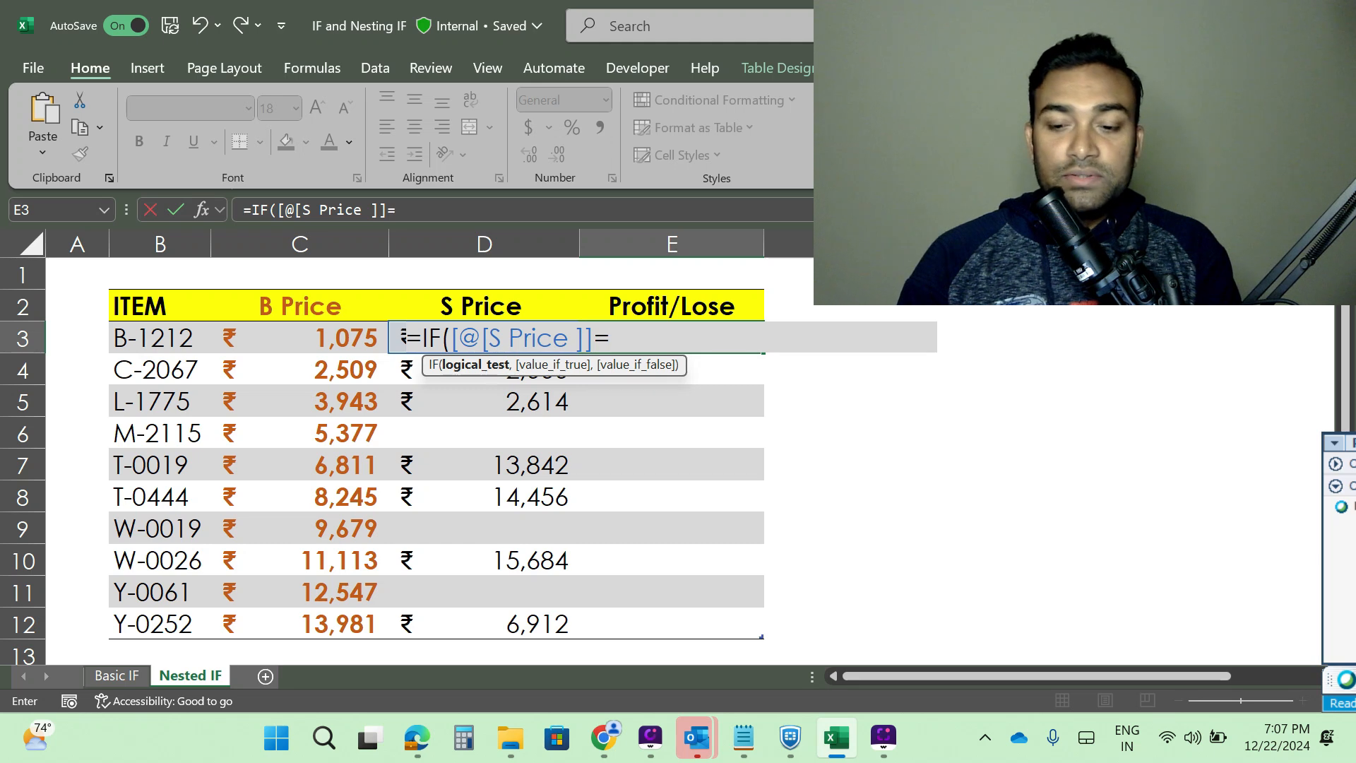
text("")
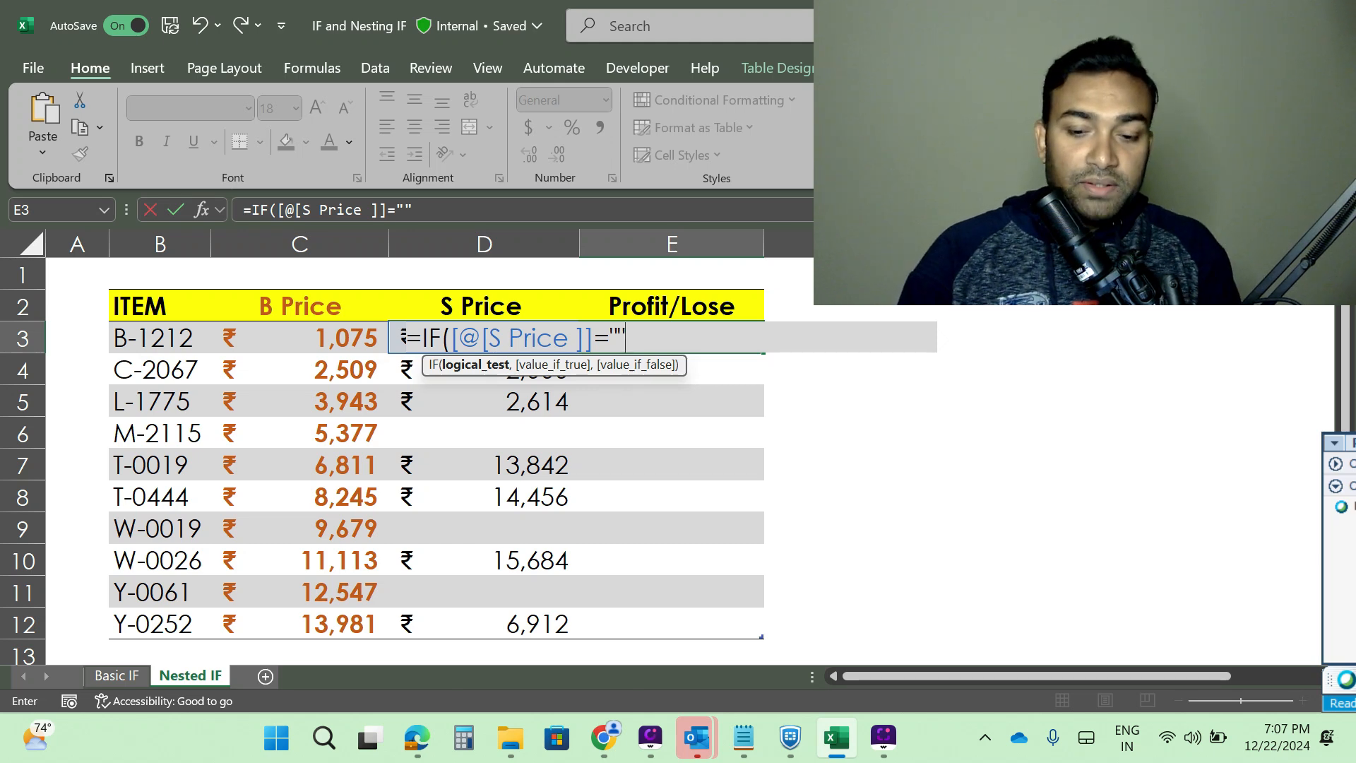
text(,)
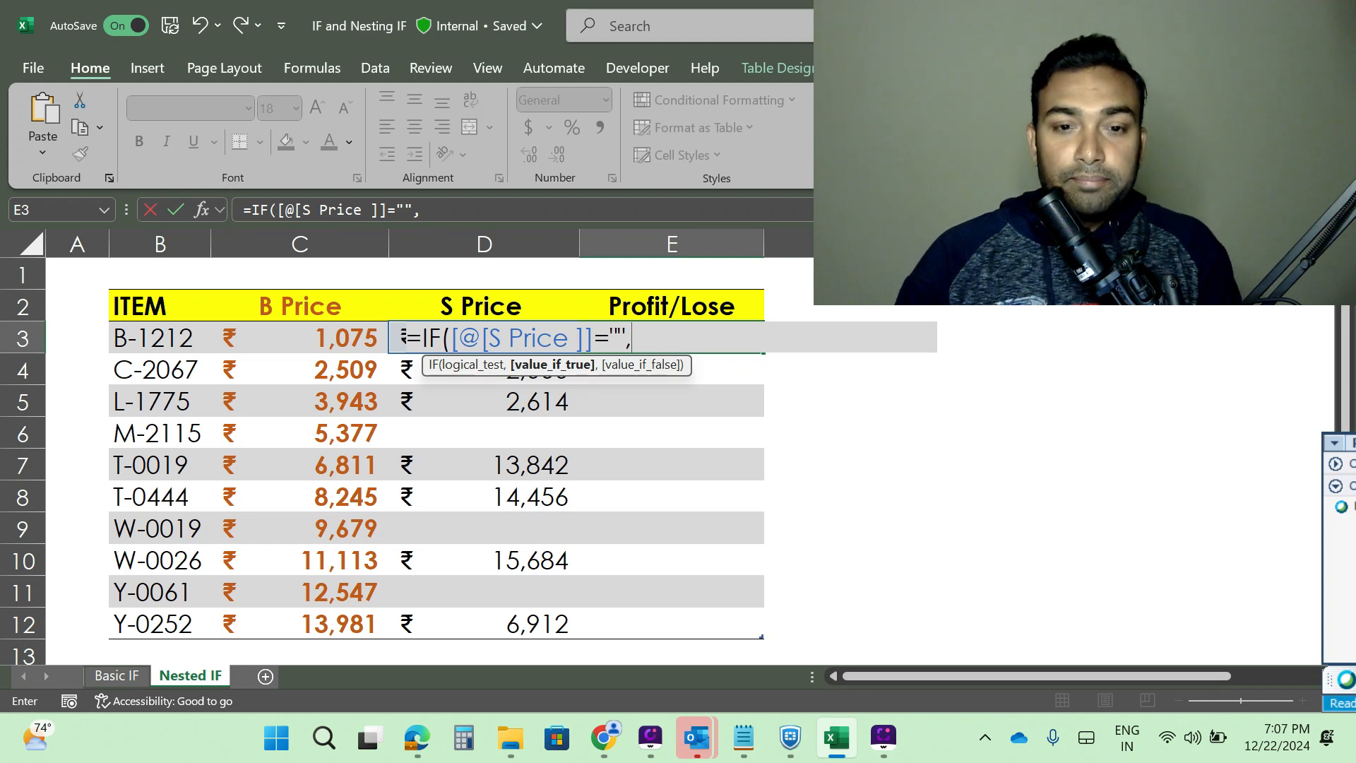
- Give the E3 IF formula "Check the price" as its true result
text(")
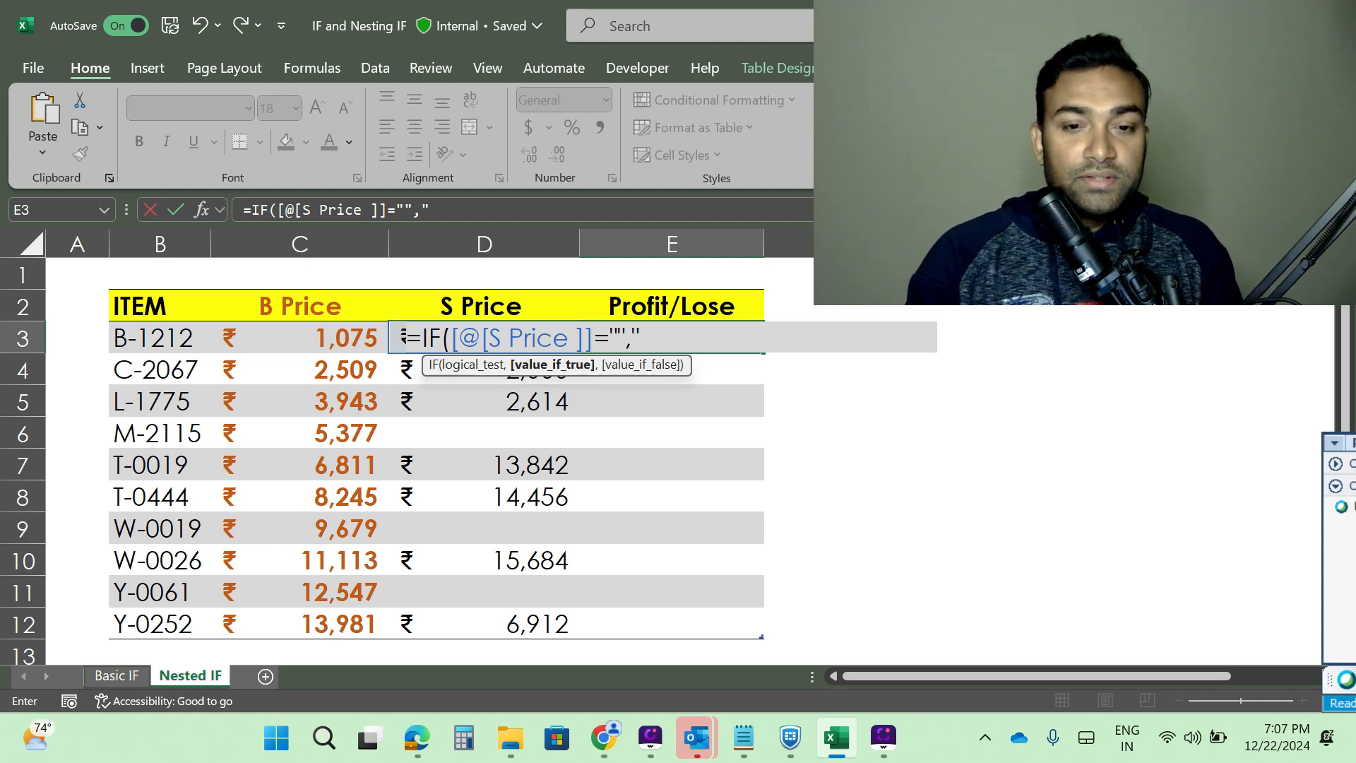
text(Check)
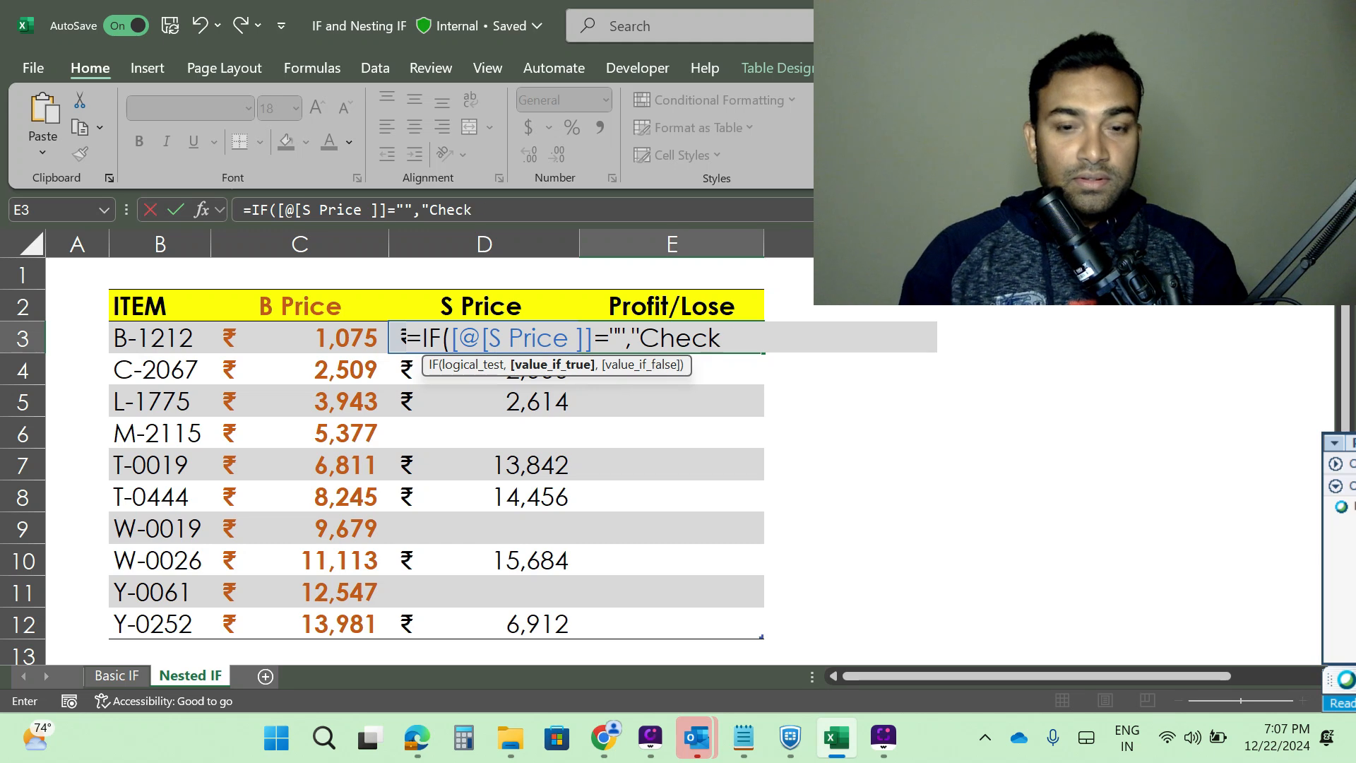
text( the price)
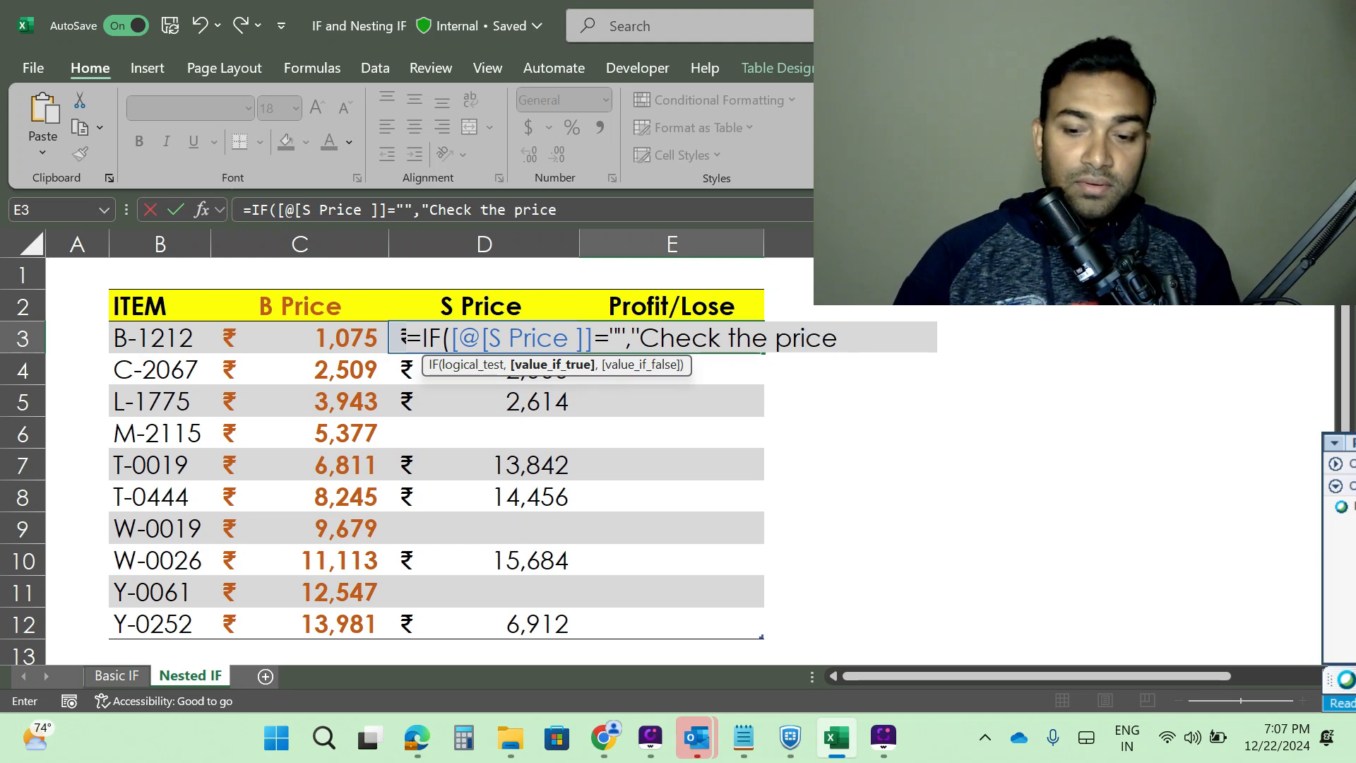
text(")
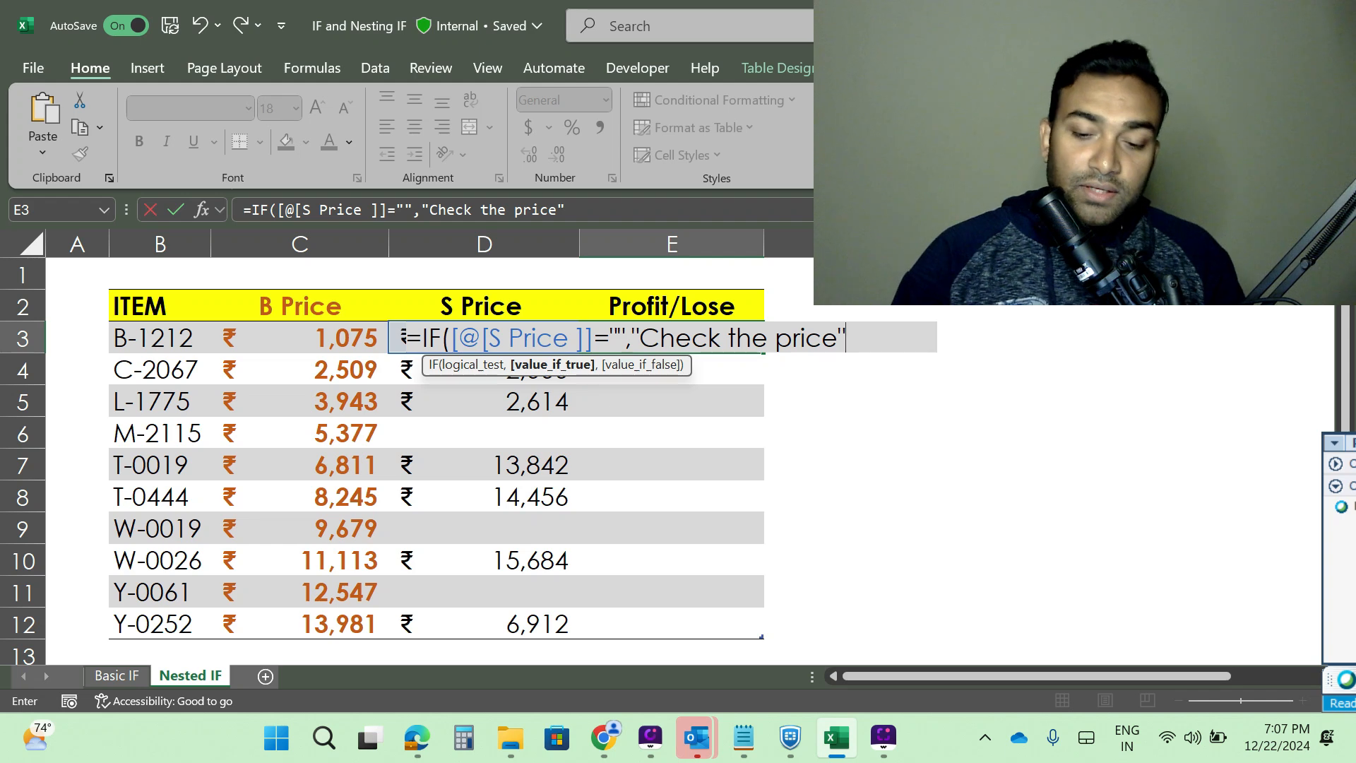
text(,)
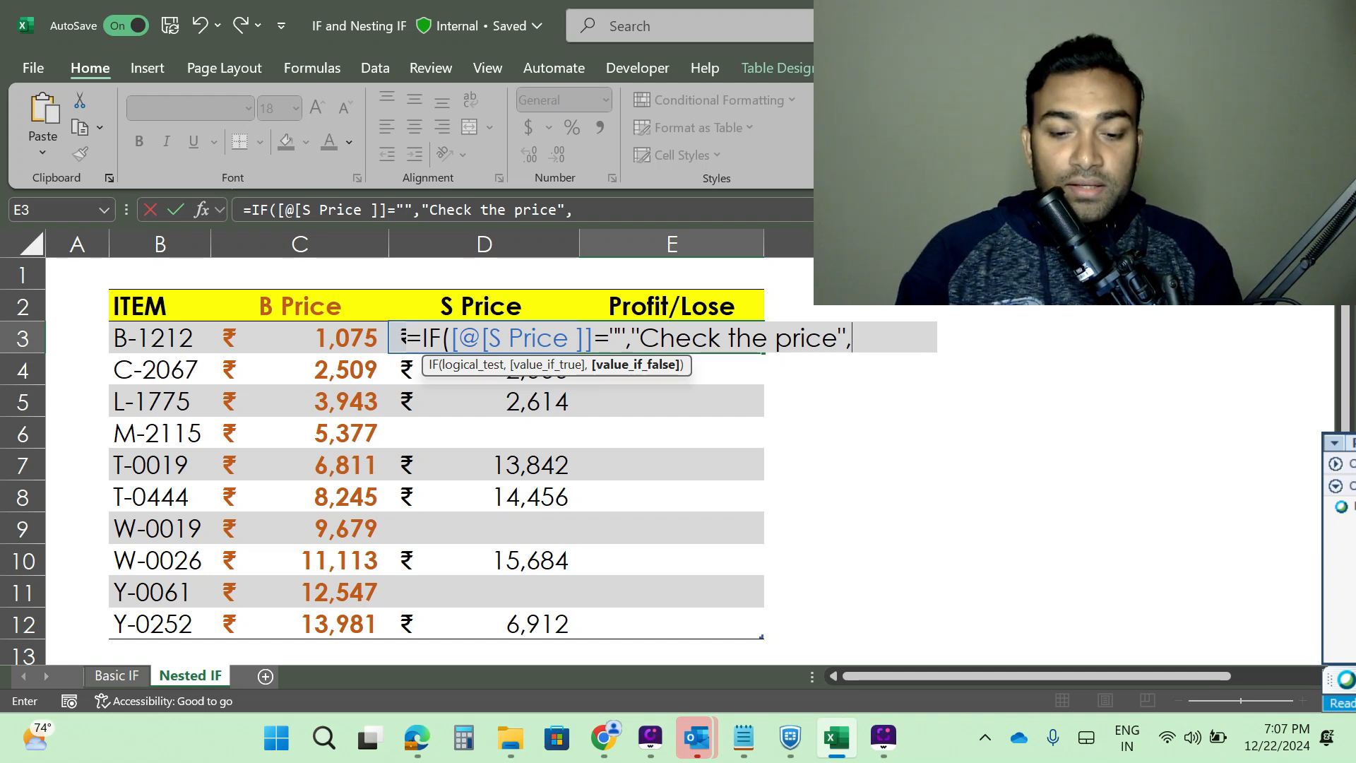
- Nest a second IF as the false result in E3, testing whether S Price is greater than or equal to B Price
text(if)
key(Tab)
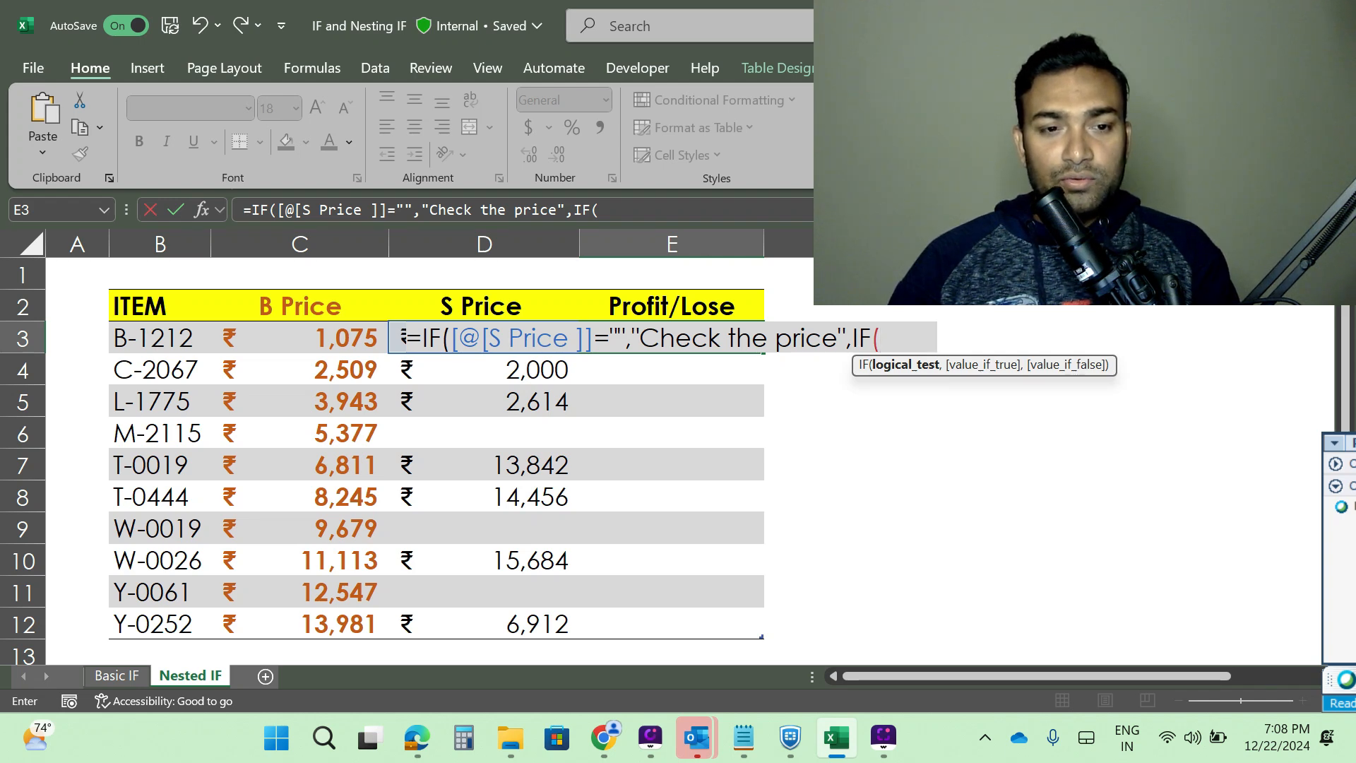
click(513, 370)
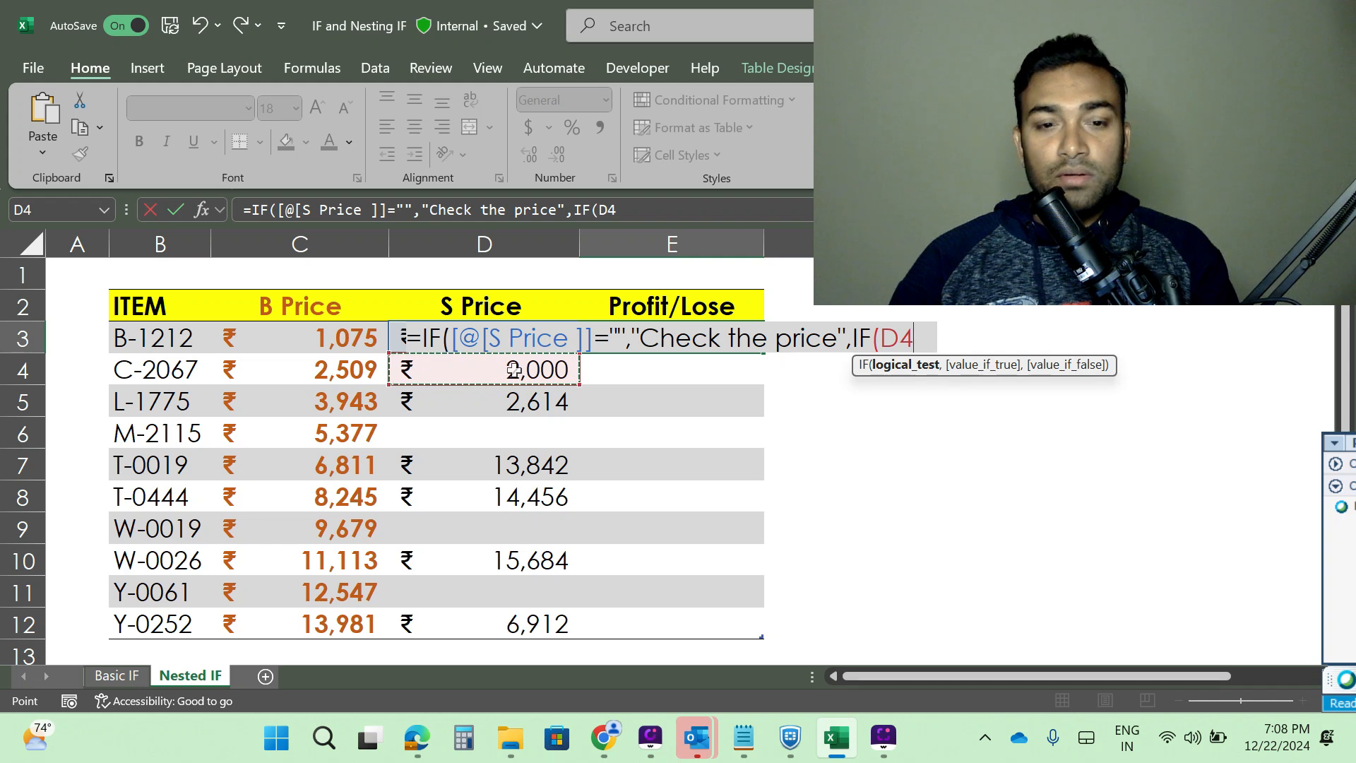
key(Up)
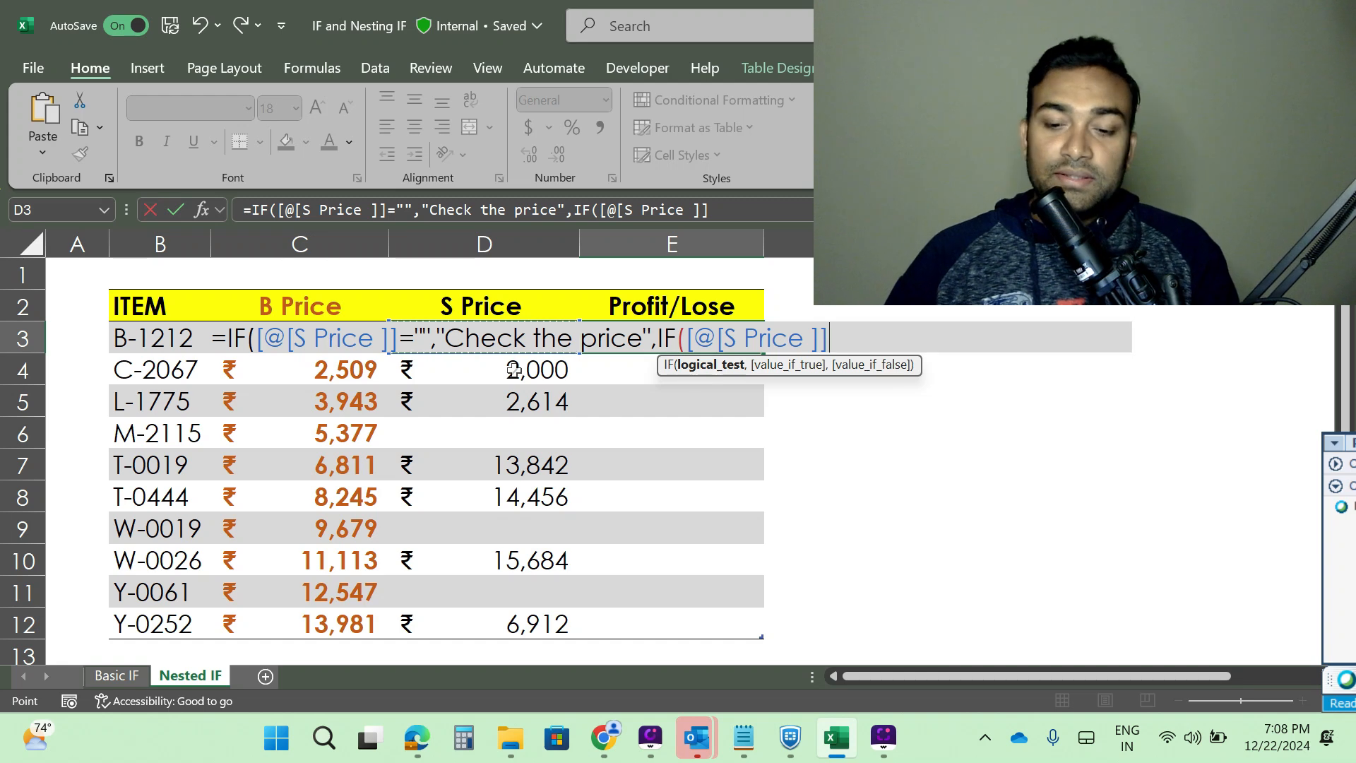
text(>=)
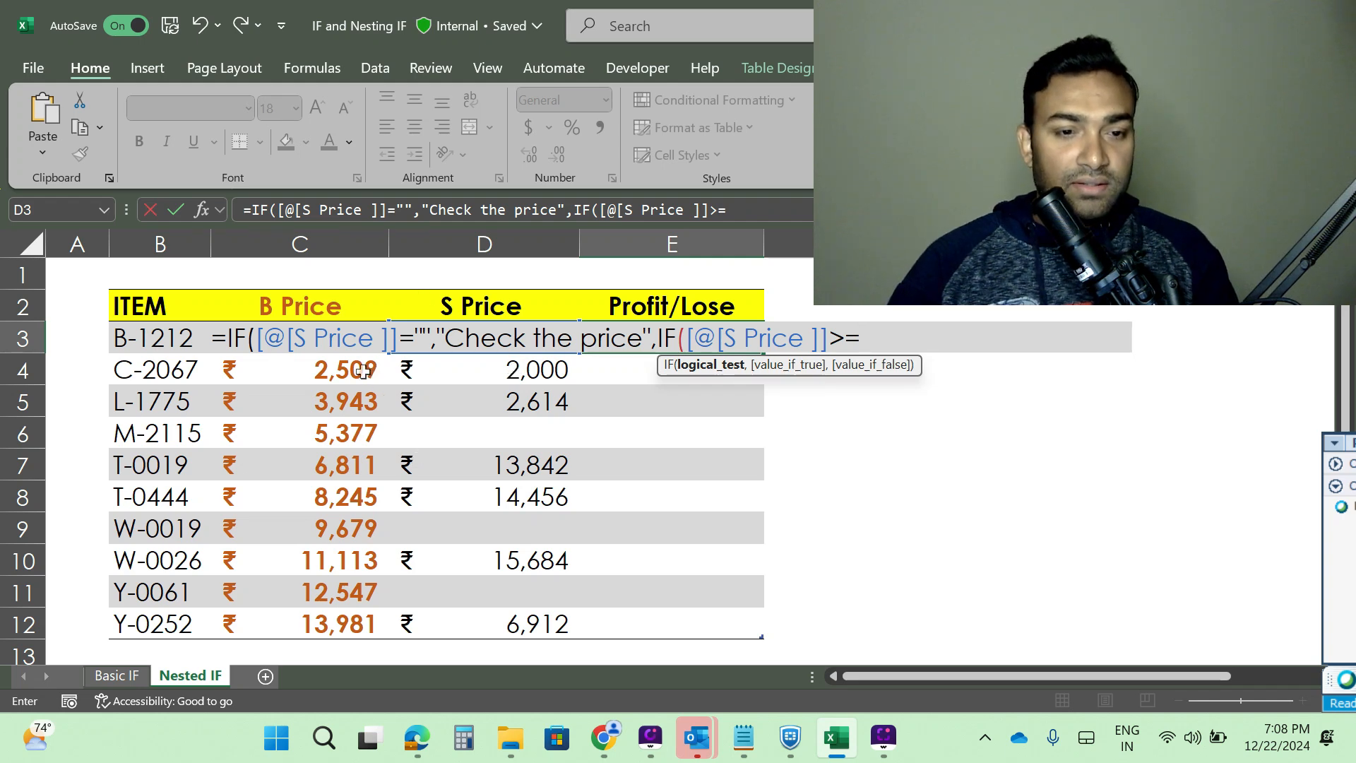
click(324, 371)
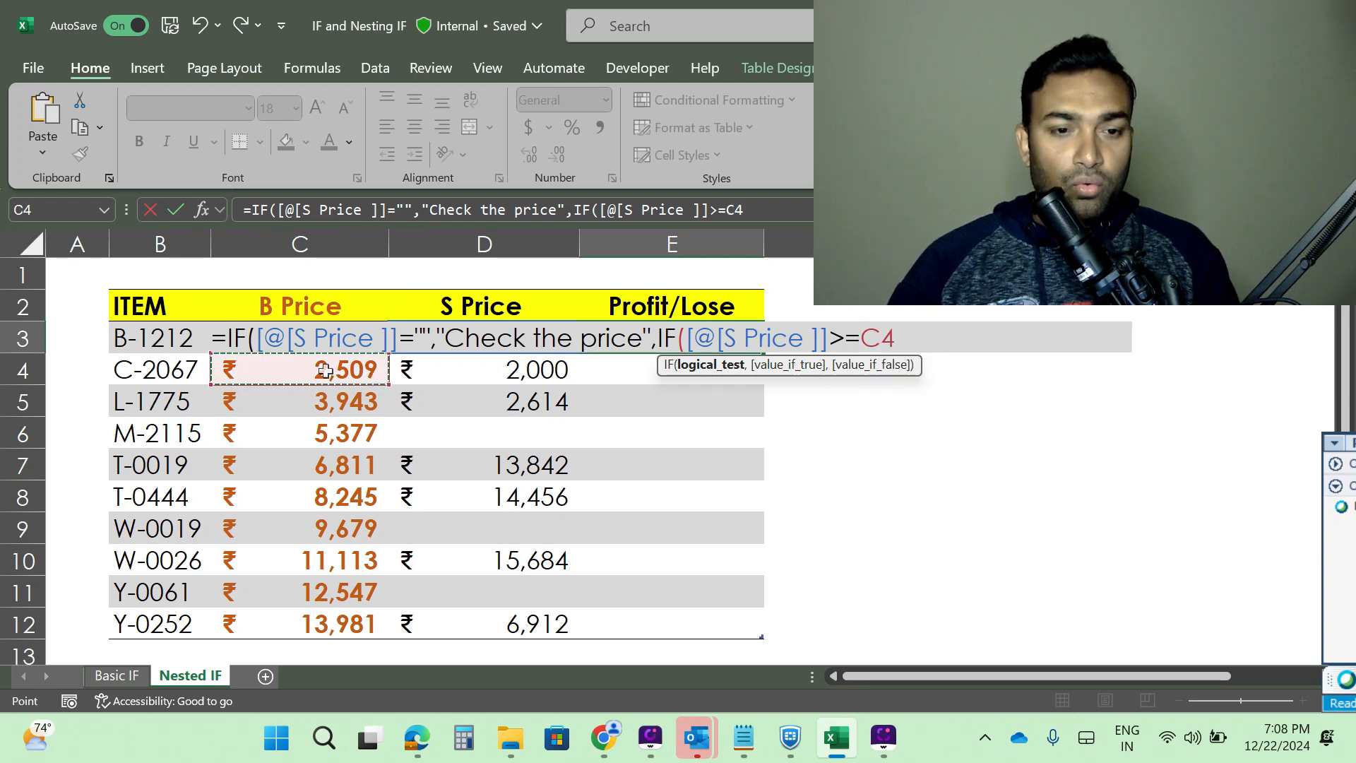
key(Up)
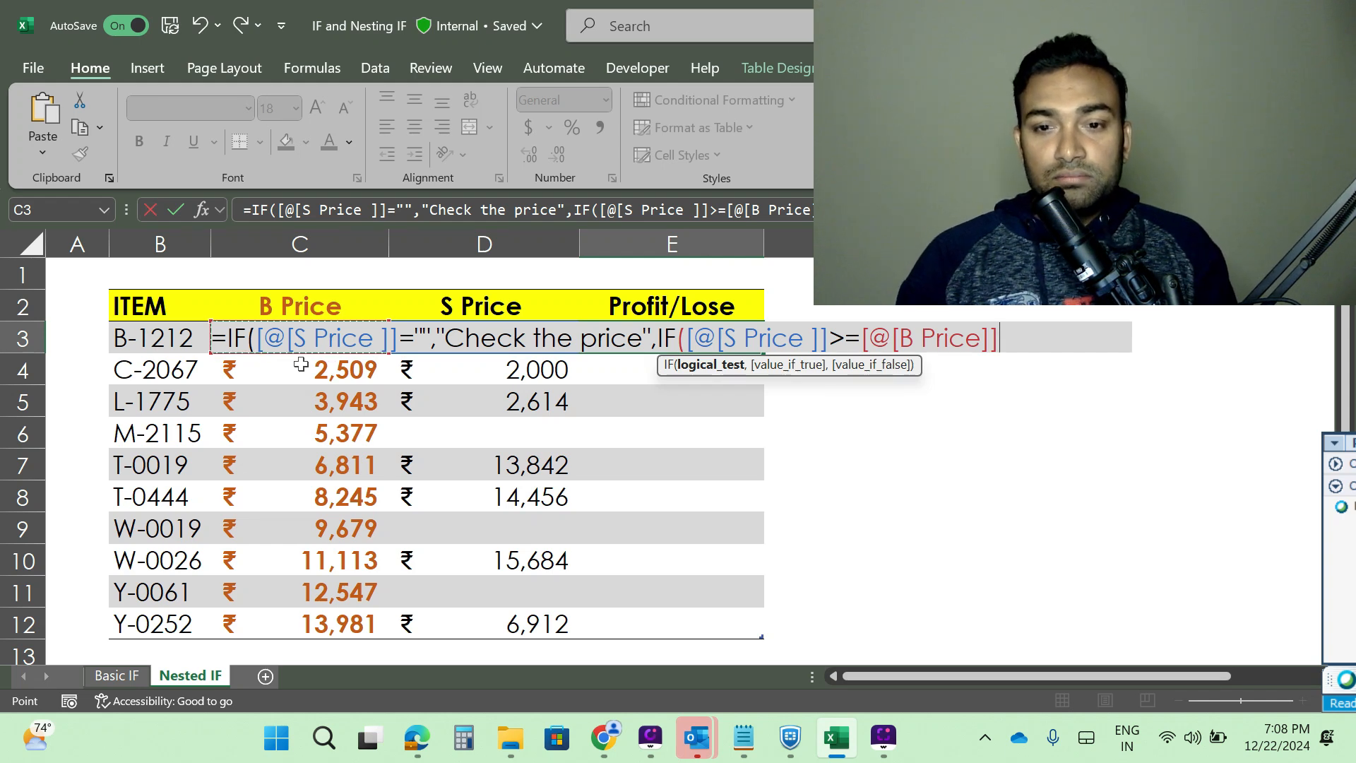
text(,)
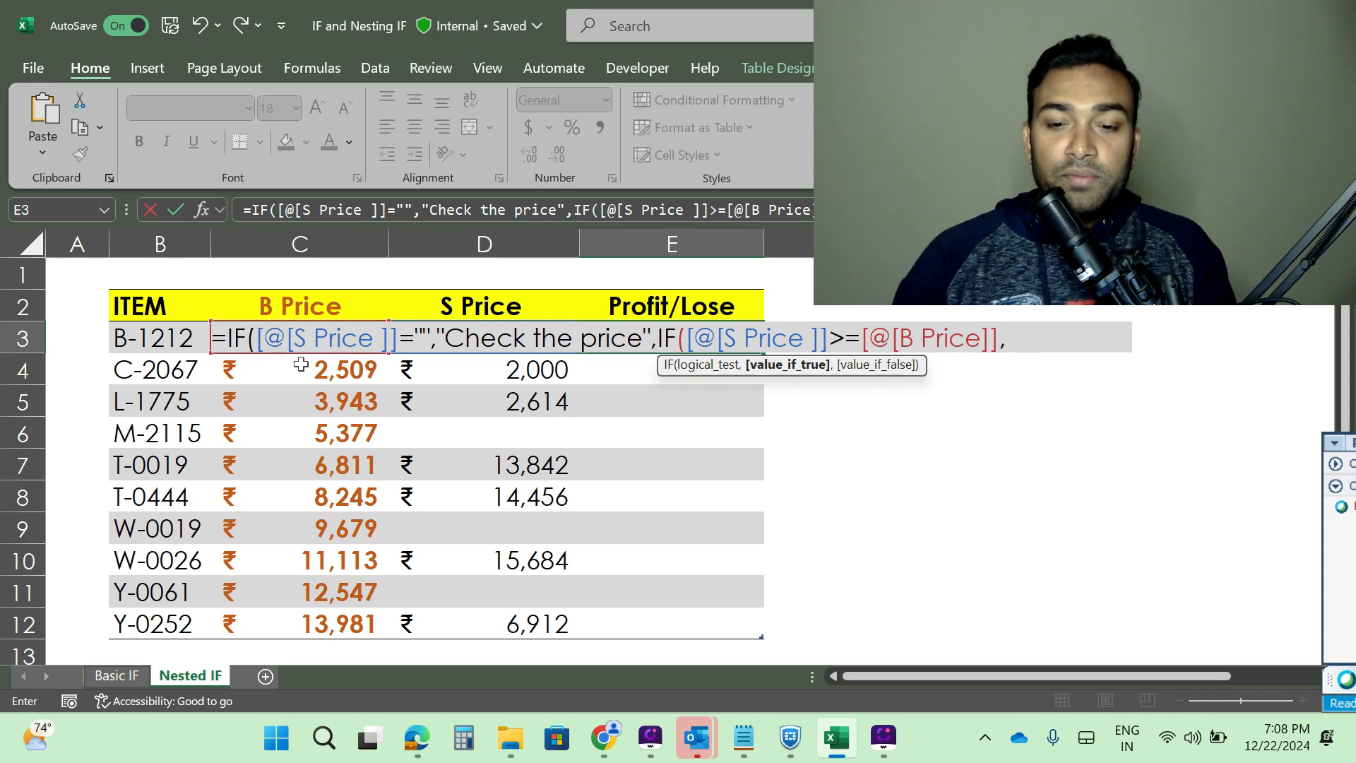
- Complete the nested IF with "Profit" as true and "Lose" as false result, close both functions, and widen column E to fit its text
text(")
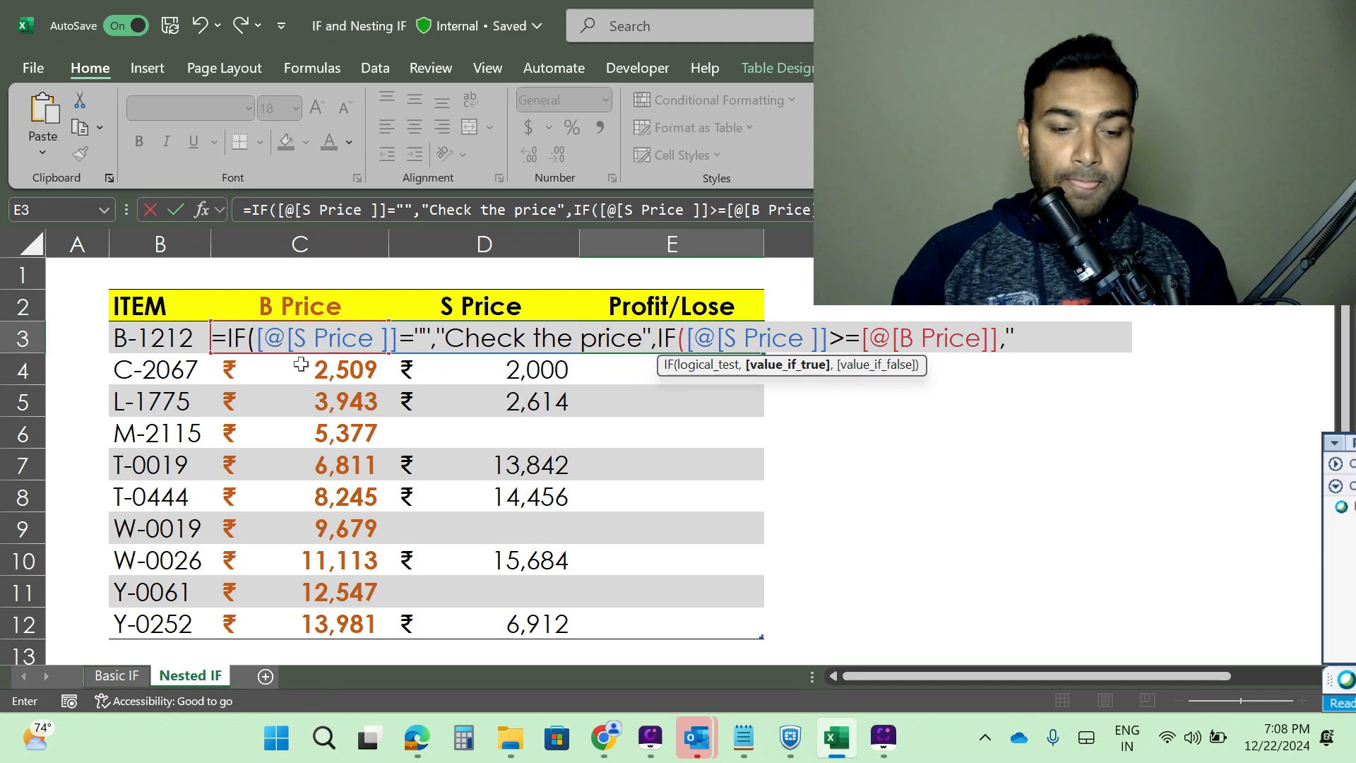
text(Profit)
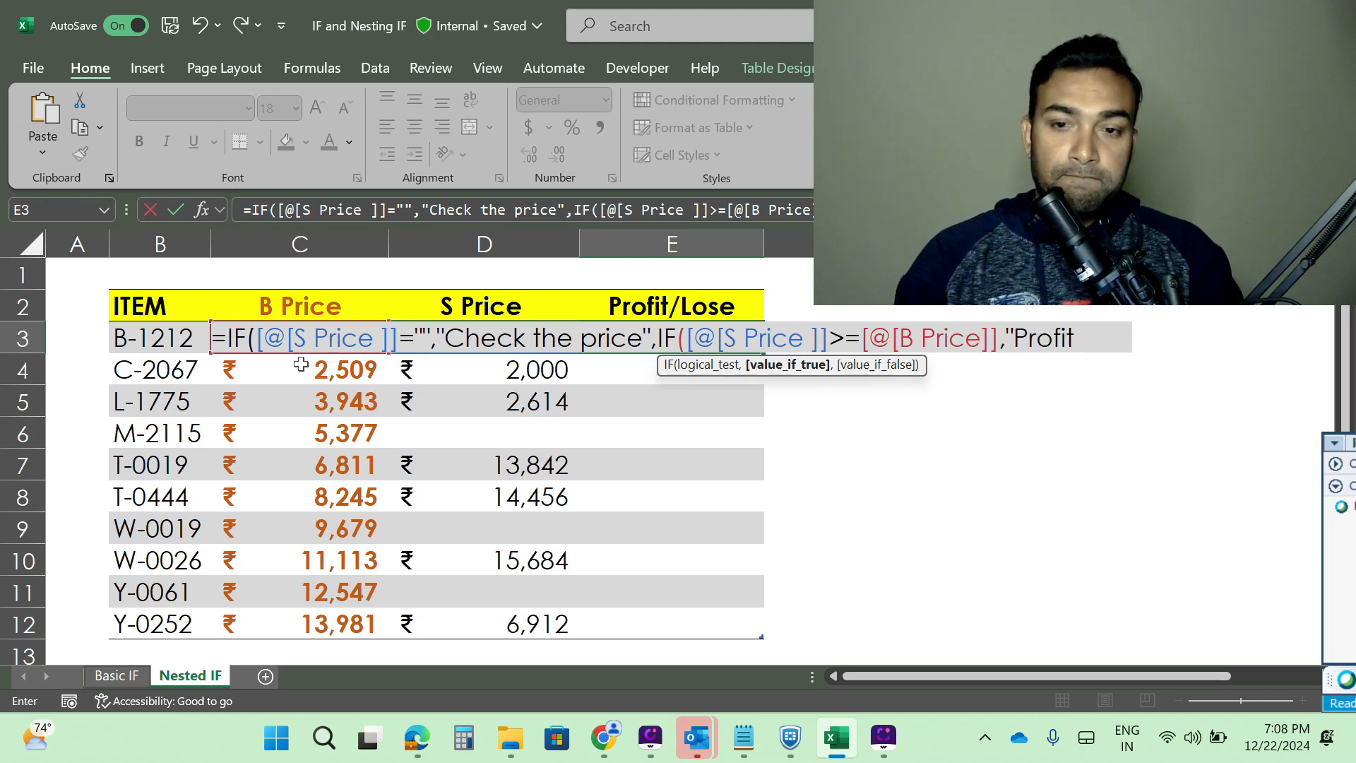
text(")
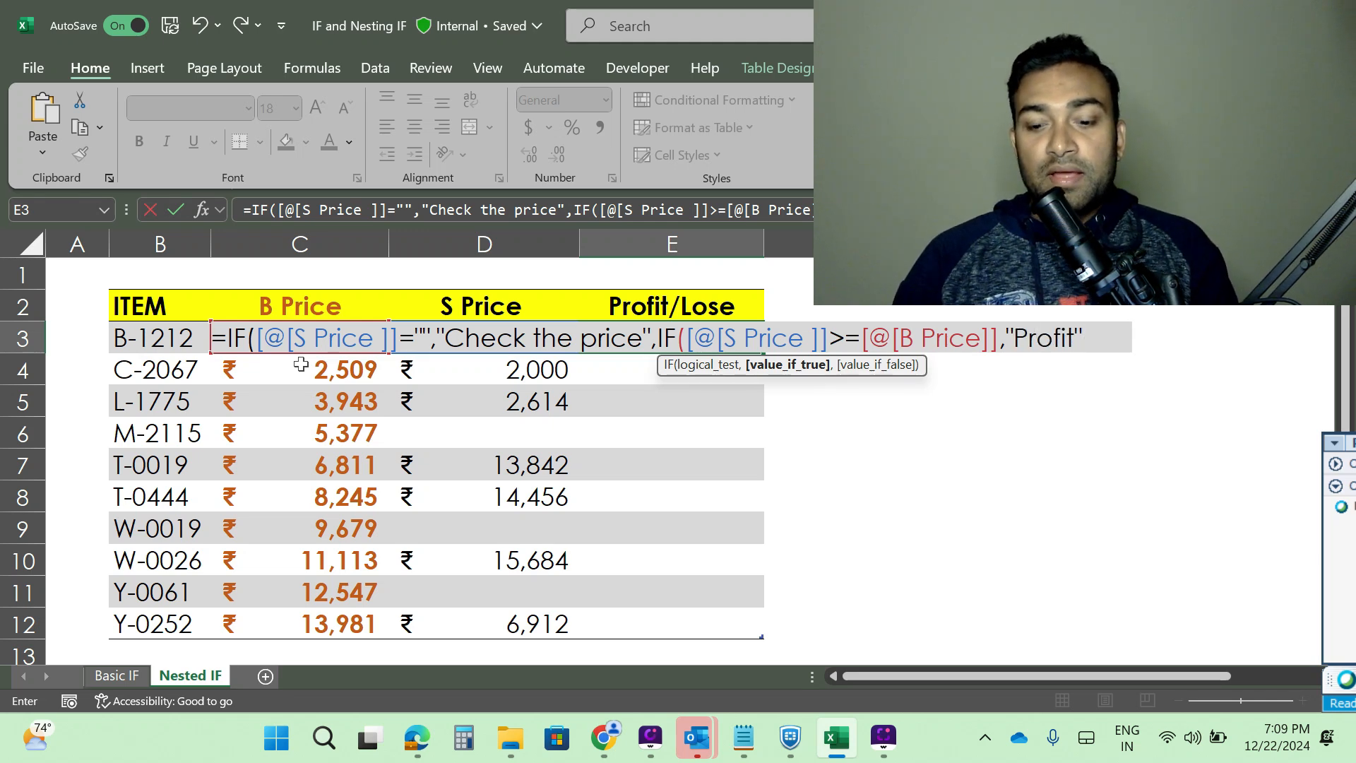
text(,)
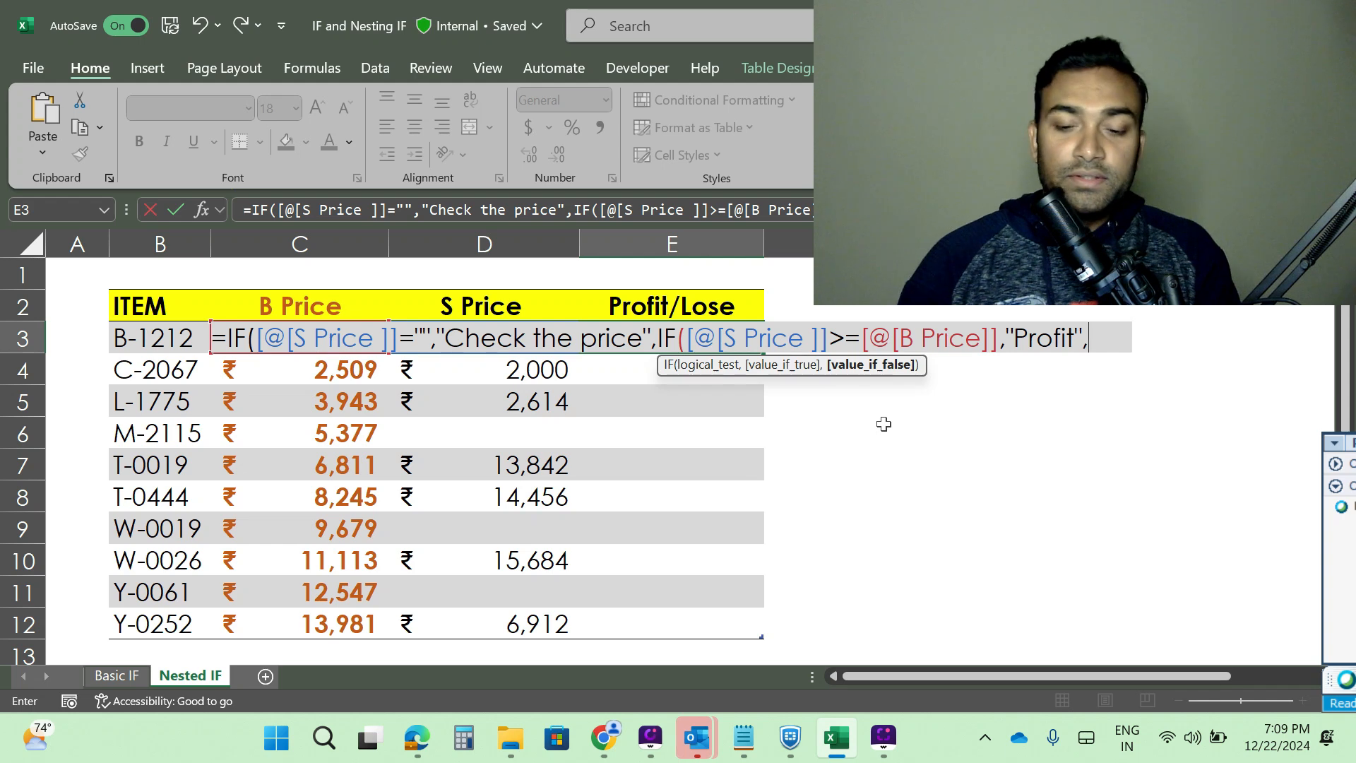
text("Lose)
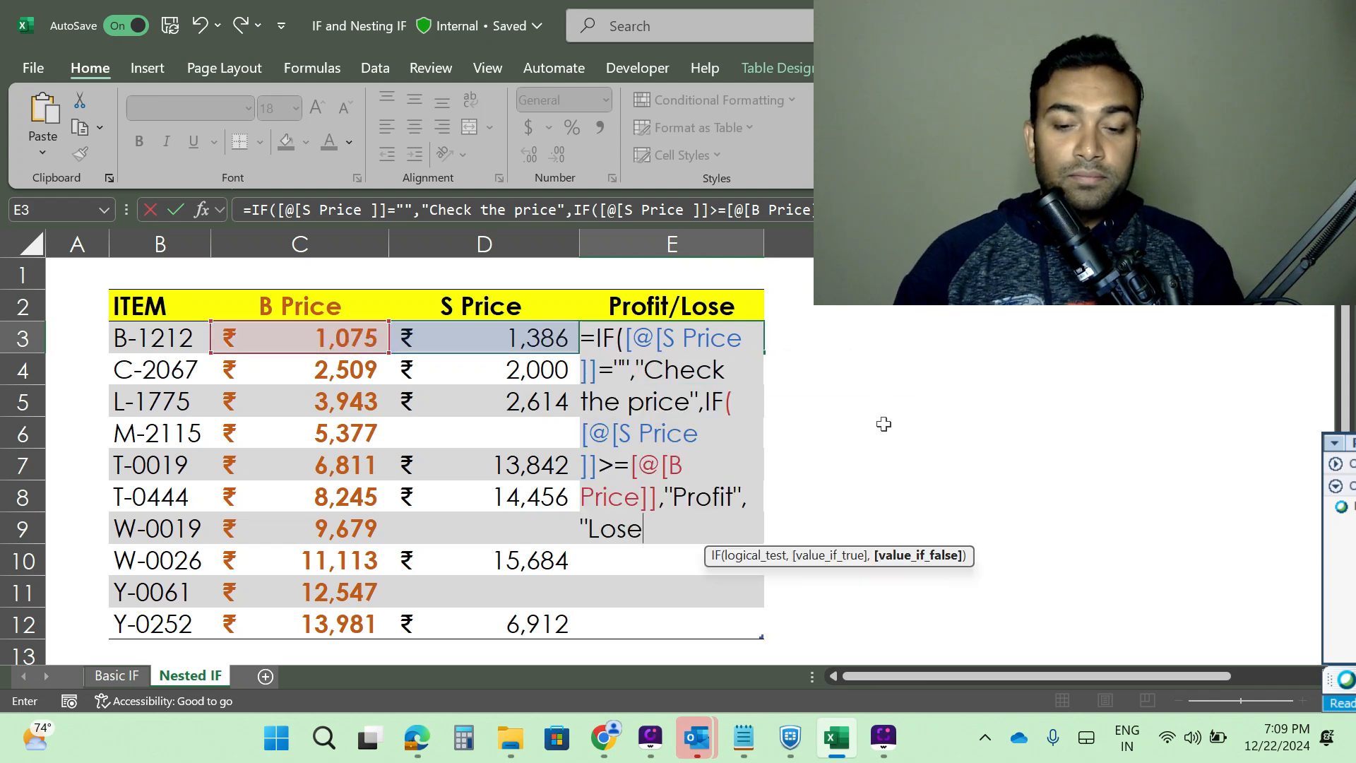
text(")
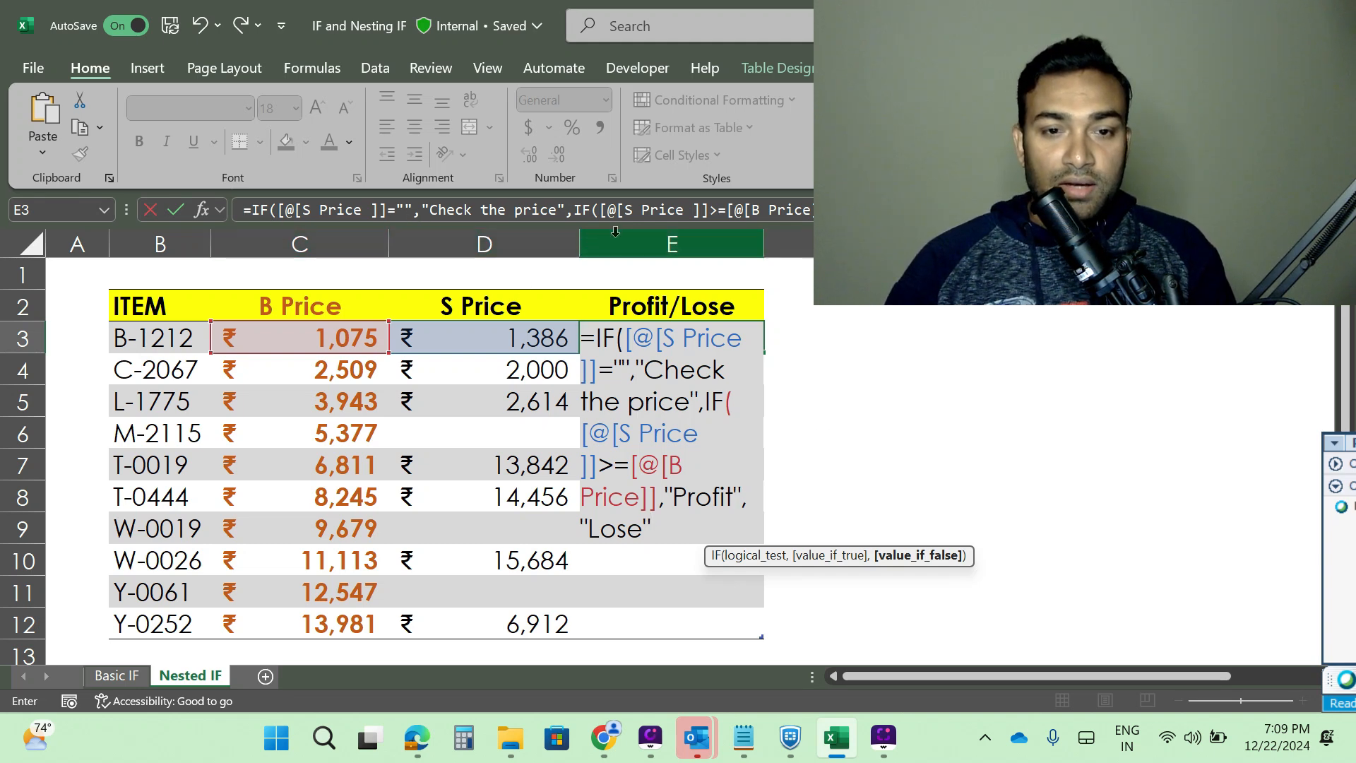
click(957, 210)
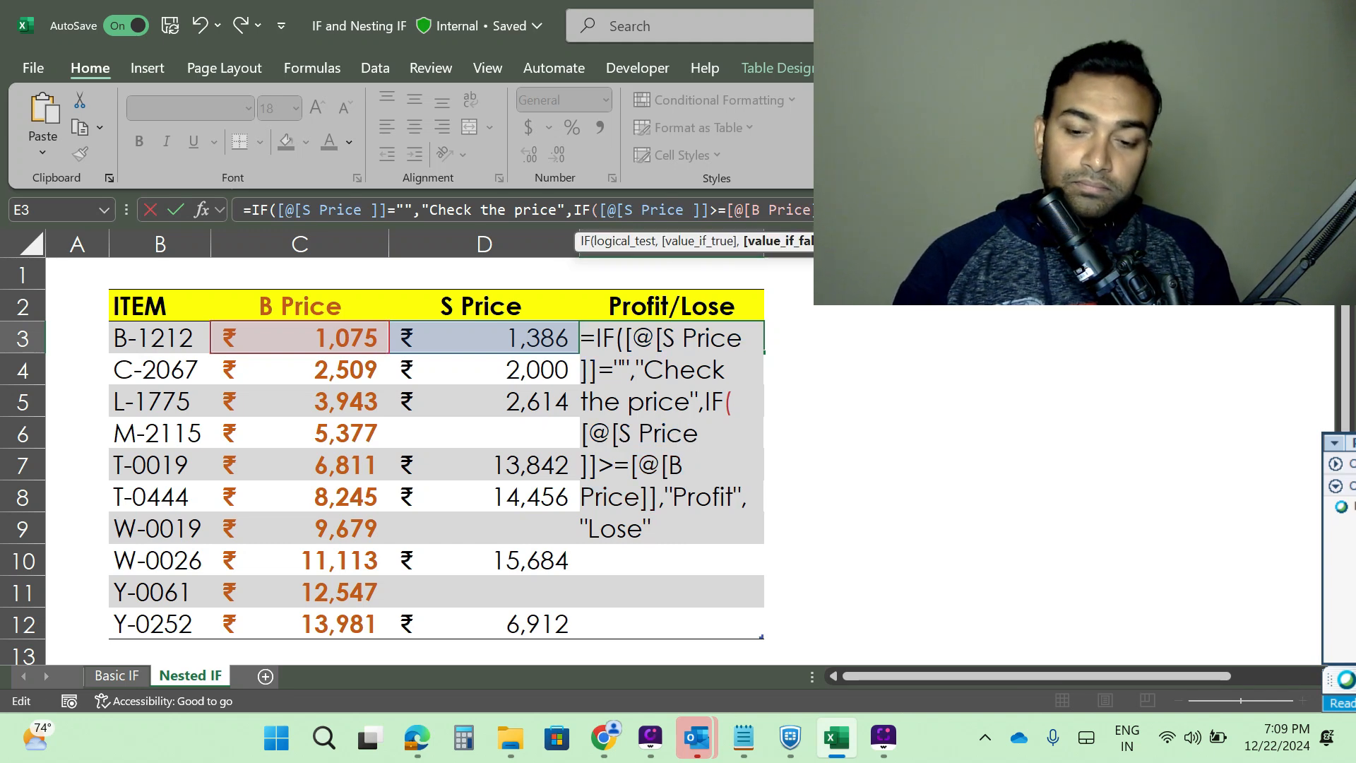
text()))
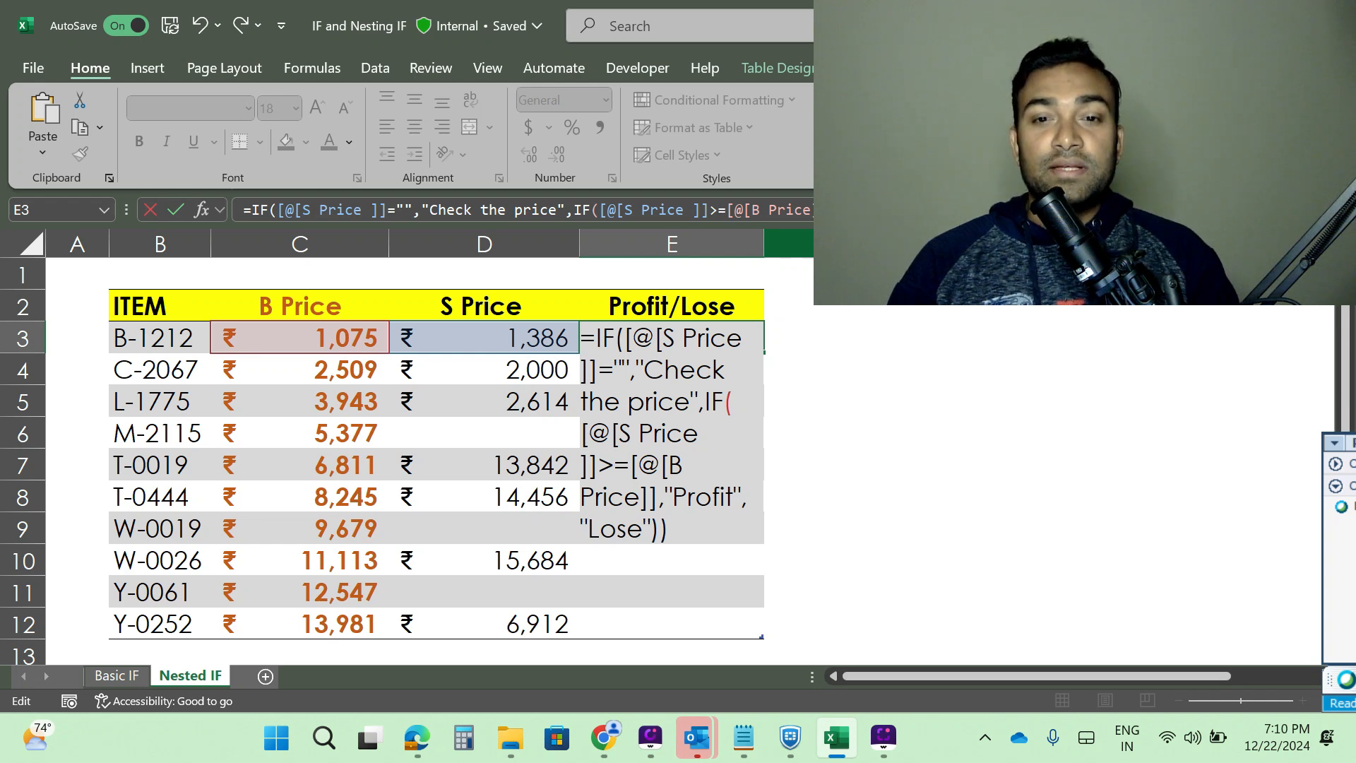
key(Return)
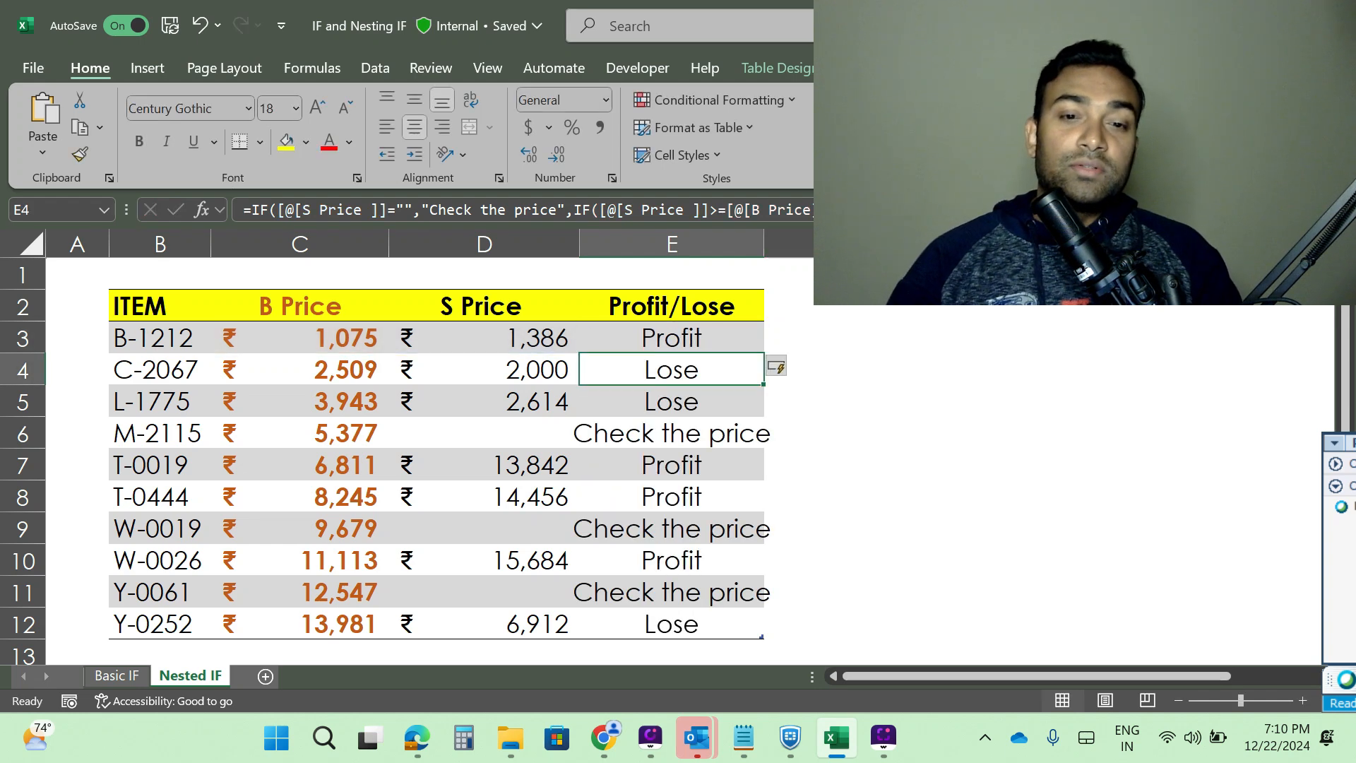
drag(764, 244, 808, 243)
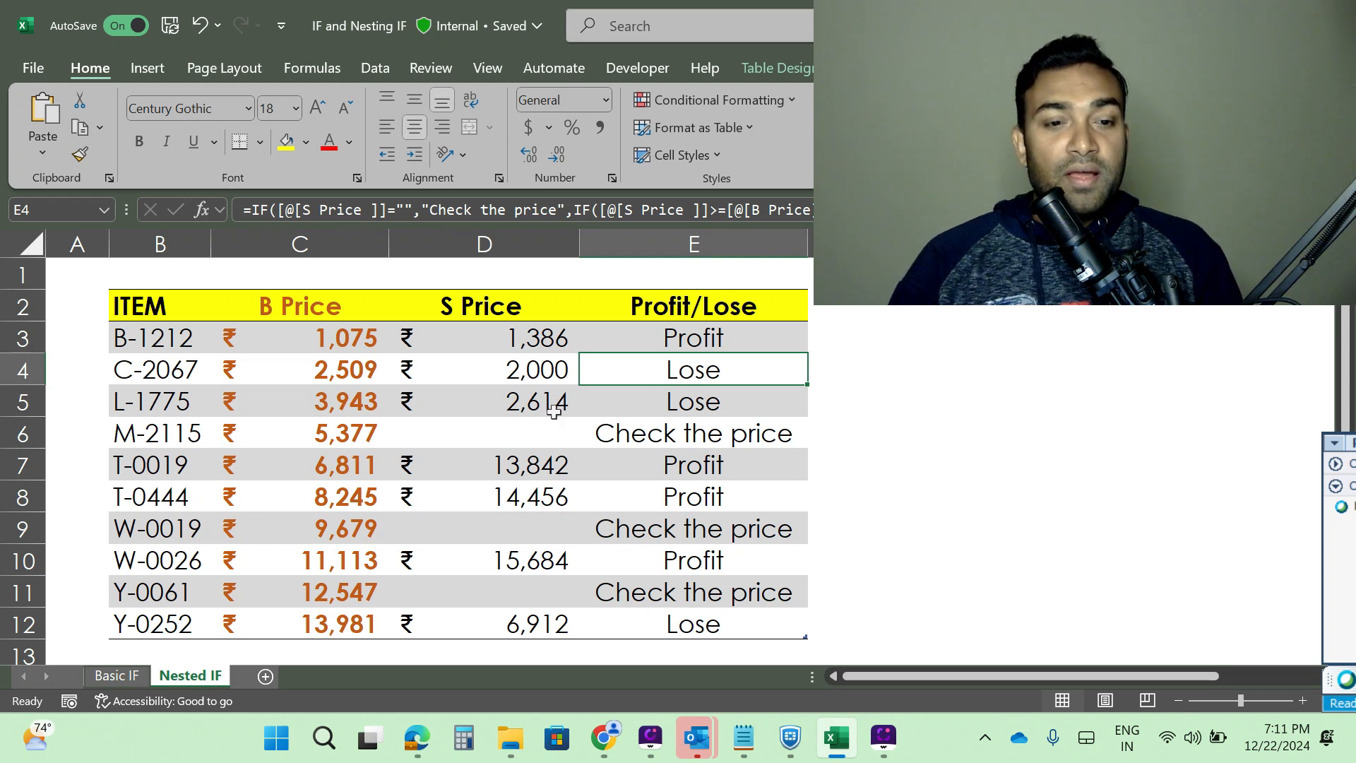
- Check the Profit/Lose results in rows 6 to 11 against each item's S Price, including the blank ones
click(523, 436)
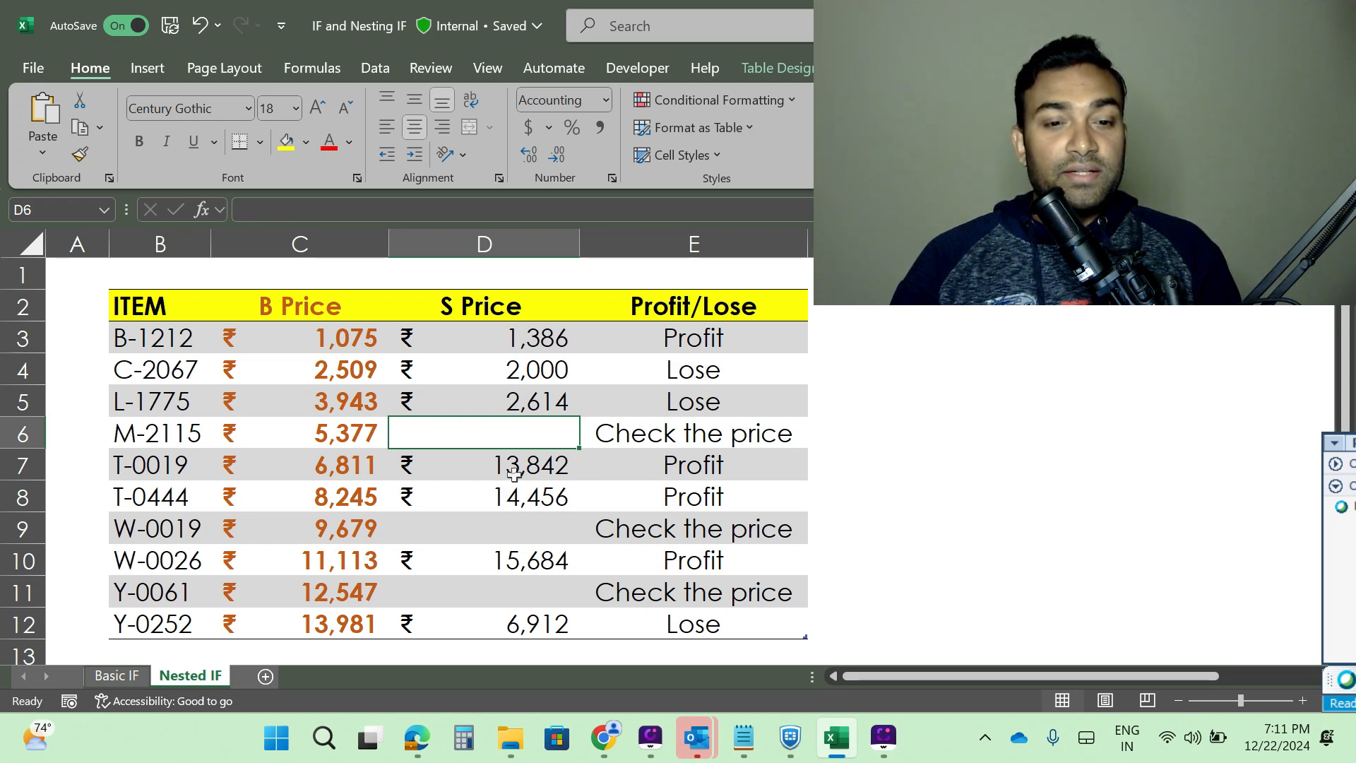
click(751, 471)
click(696, 498)
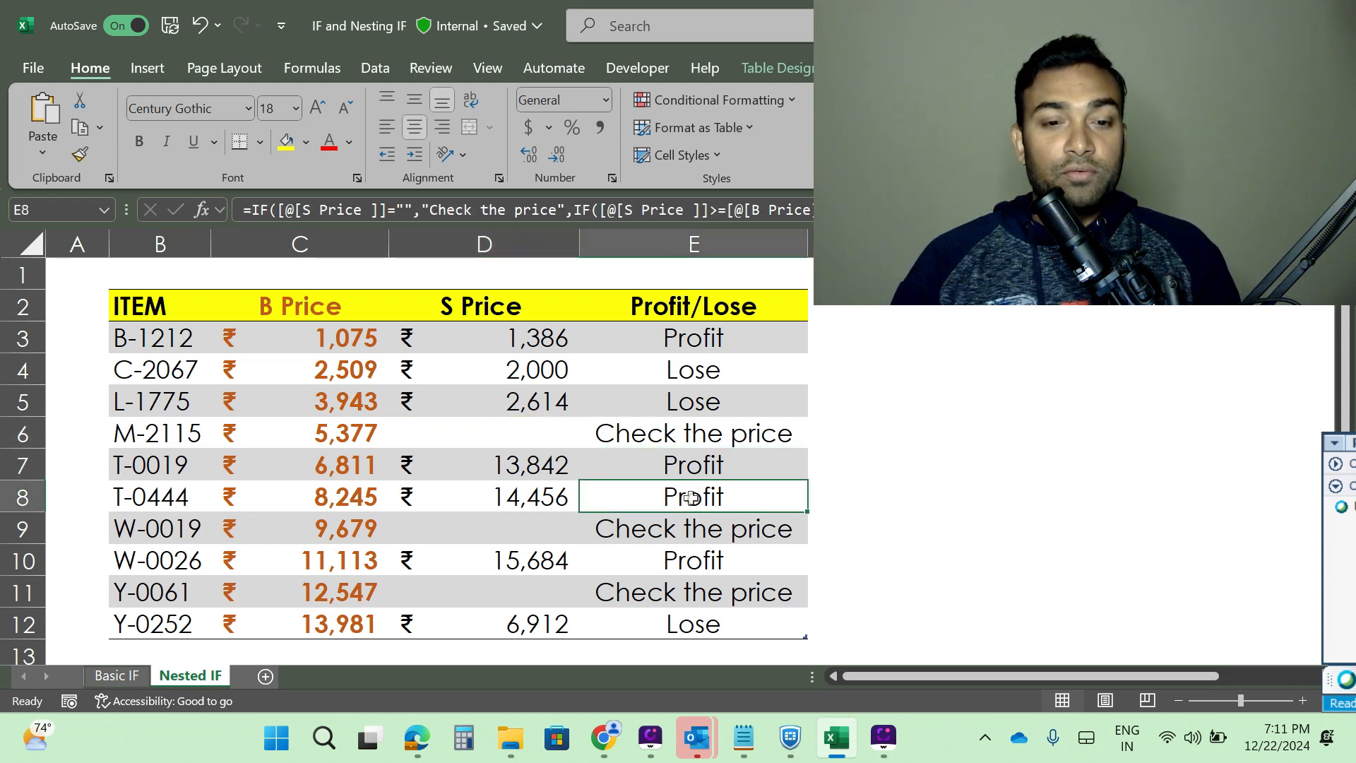
click(471, 530)
click(761, 519)
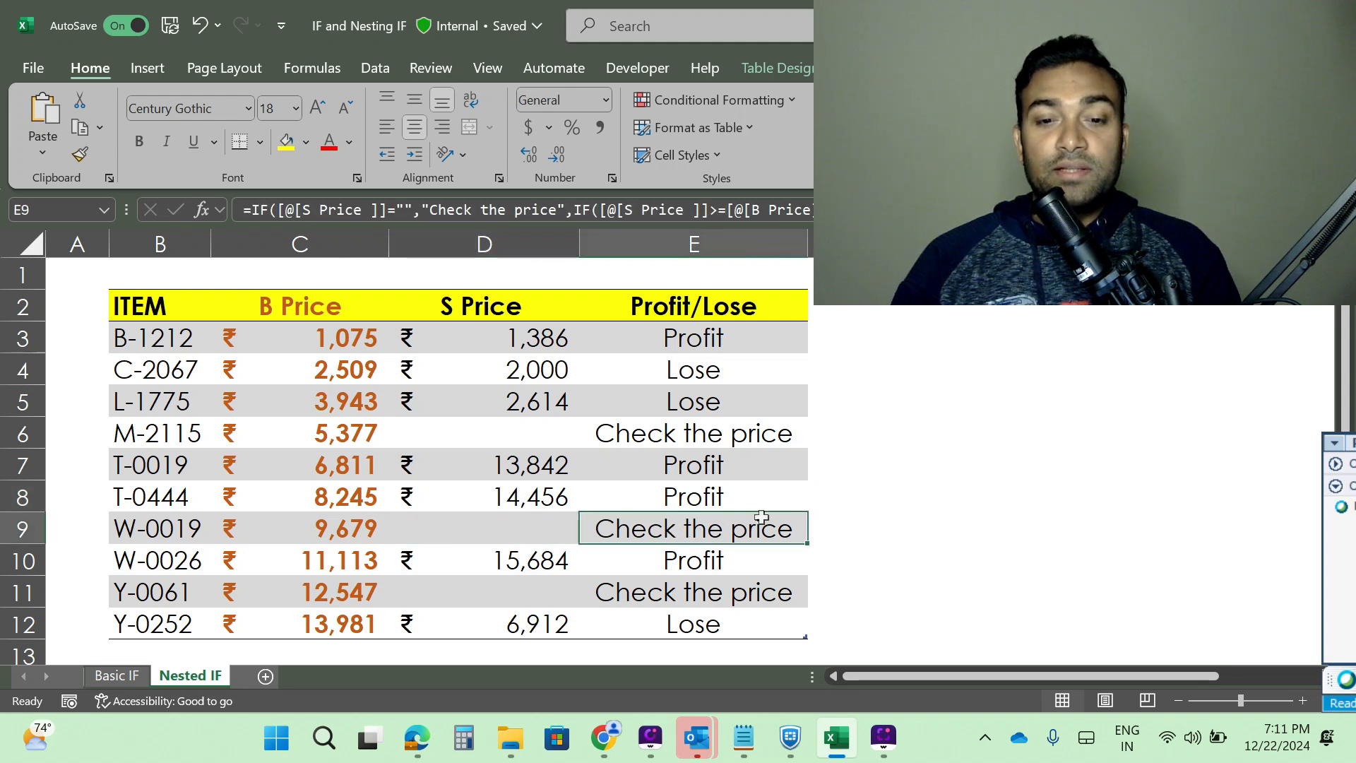
click(682, 558)
click(704, 596)
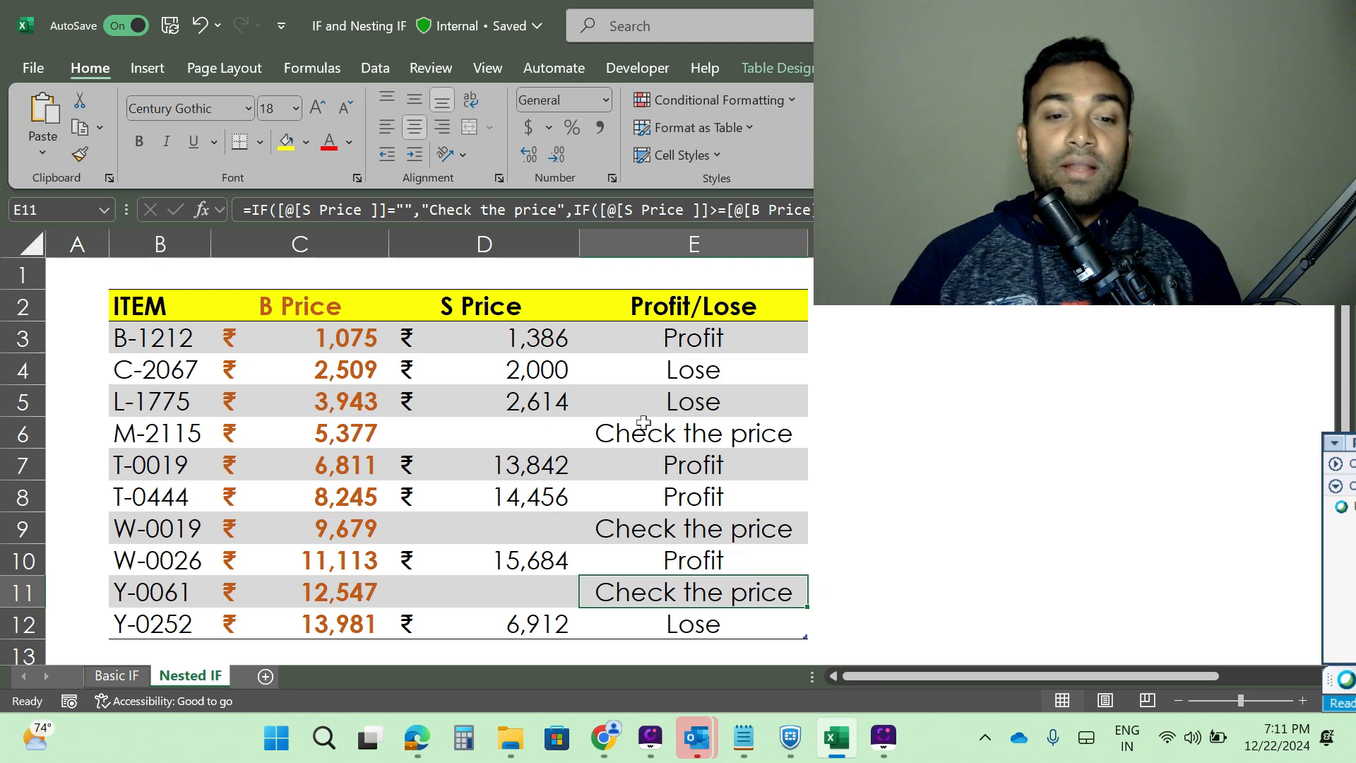
- Set the S Price of item C-2067 in D4 to 3000 and check its Profit/Lose result in E4
click(528, 374)
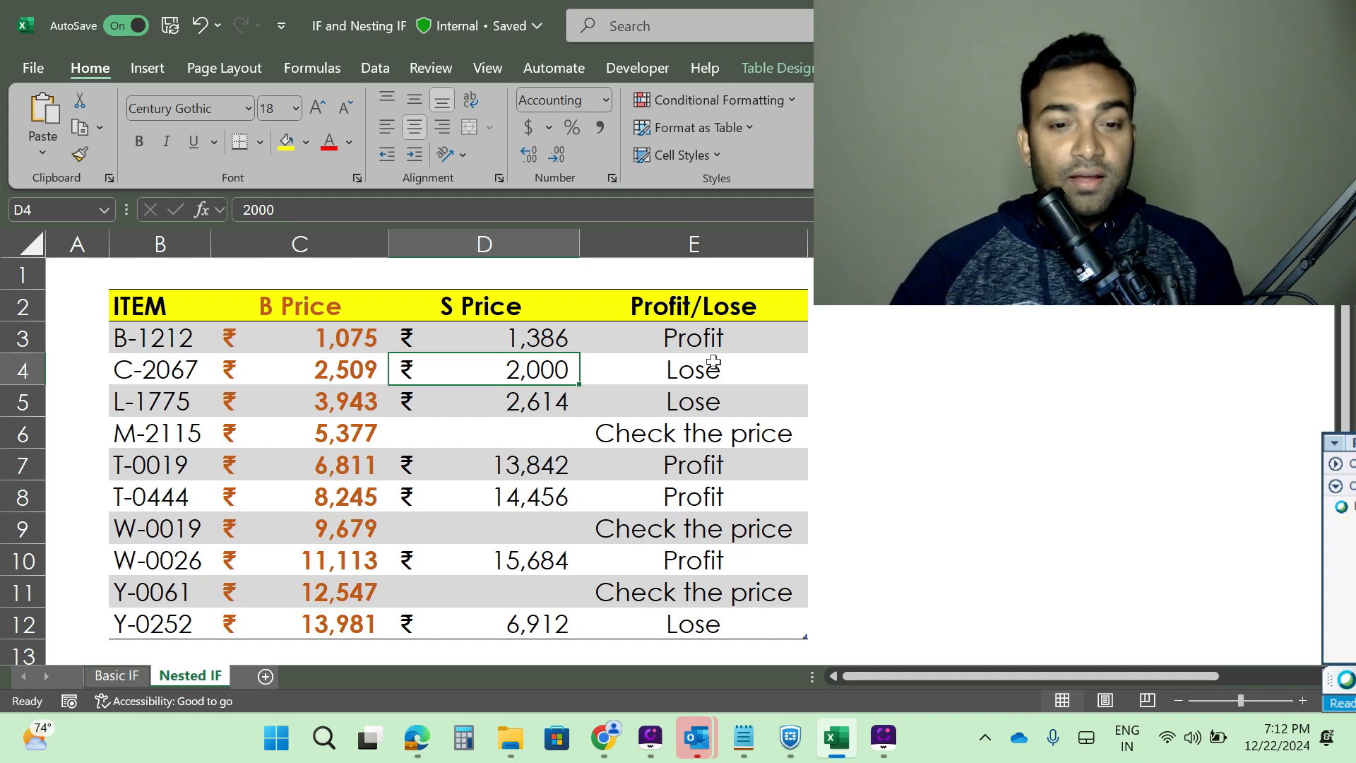
text(3000)
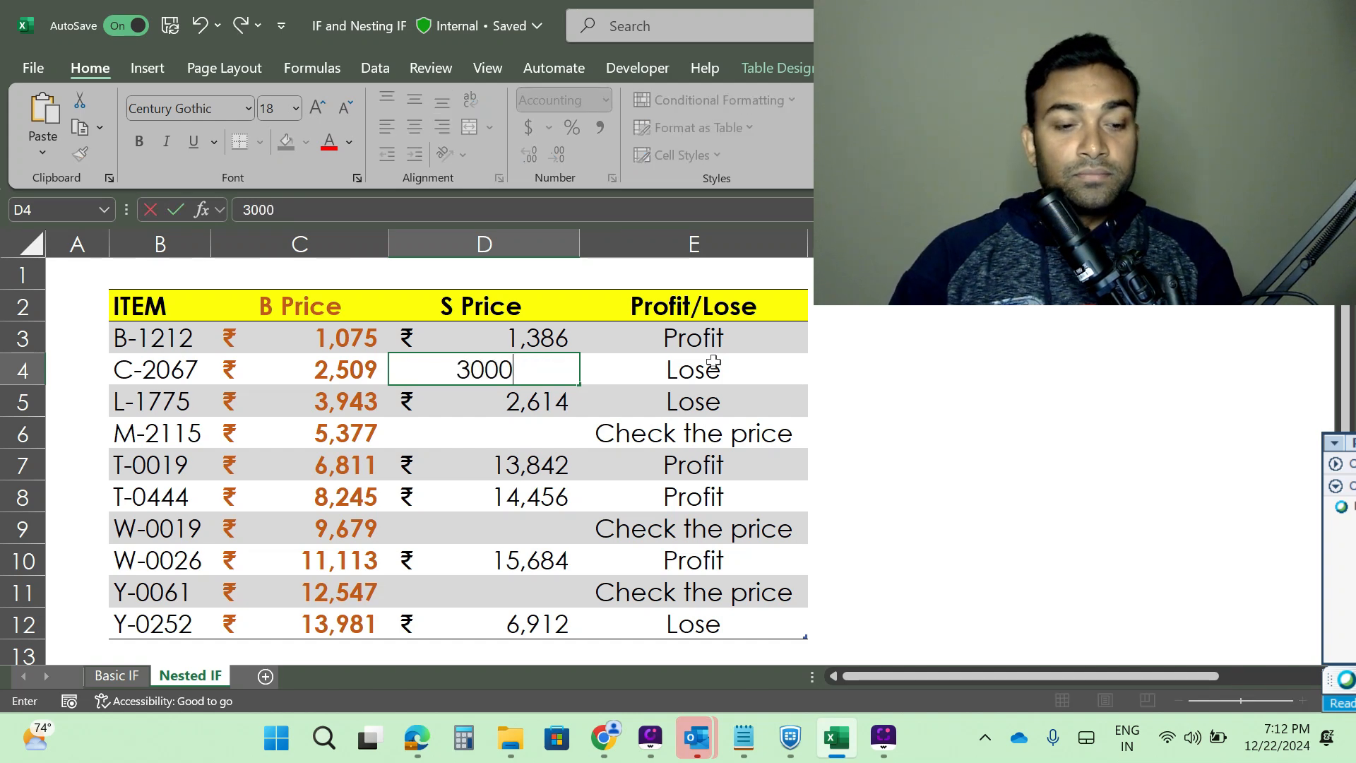
click(713, 362)
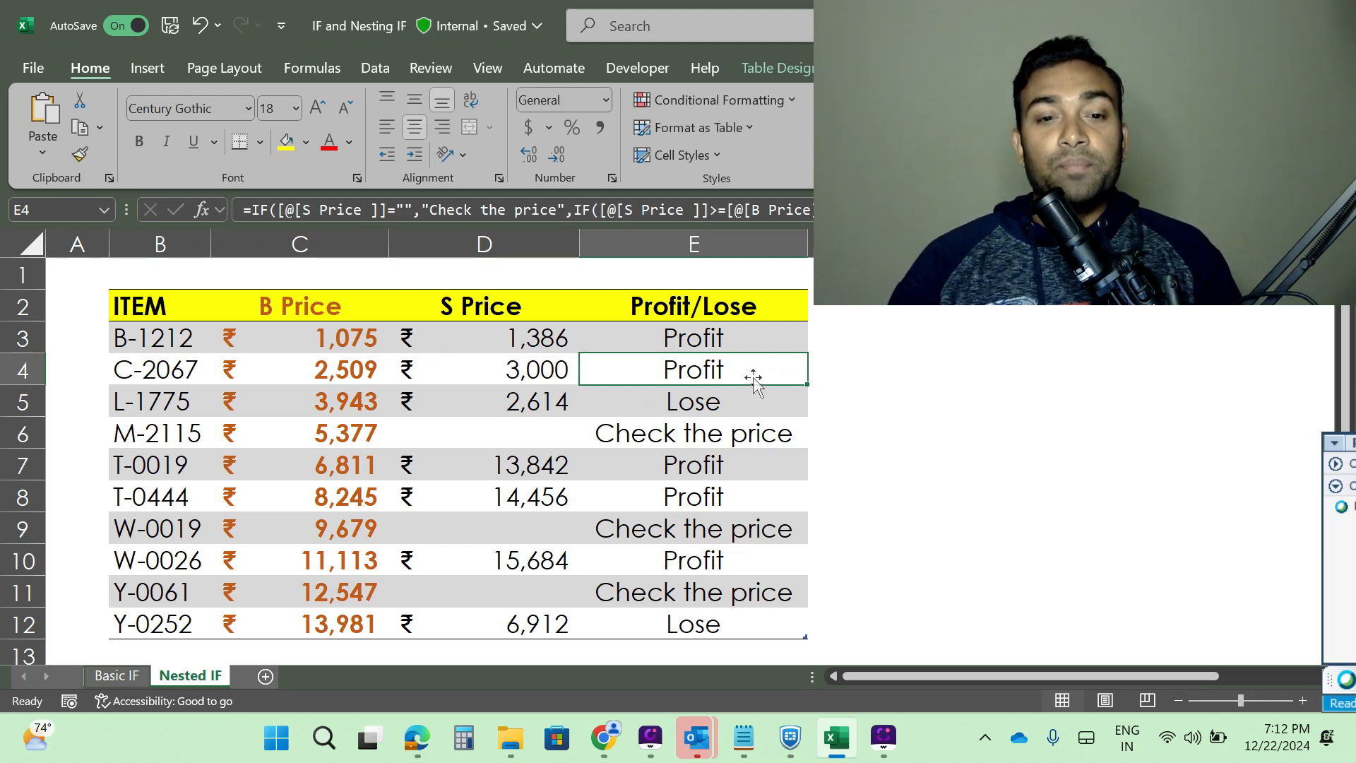
- Set the S Price of item T-0444 in D8 to 7000, then return to the Basic IF sheet
click(512, 497)
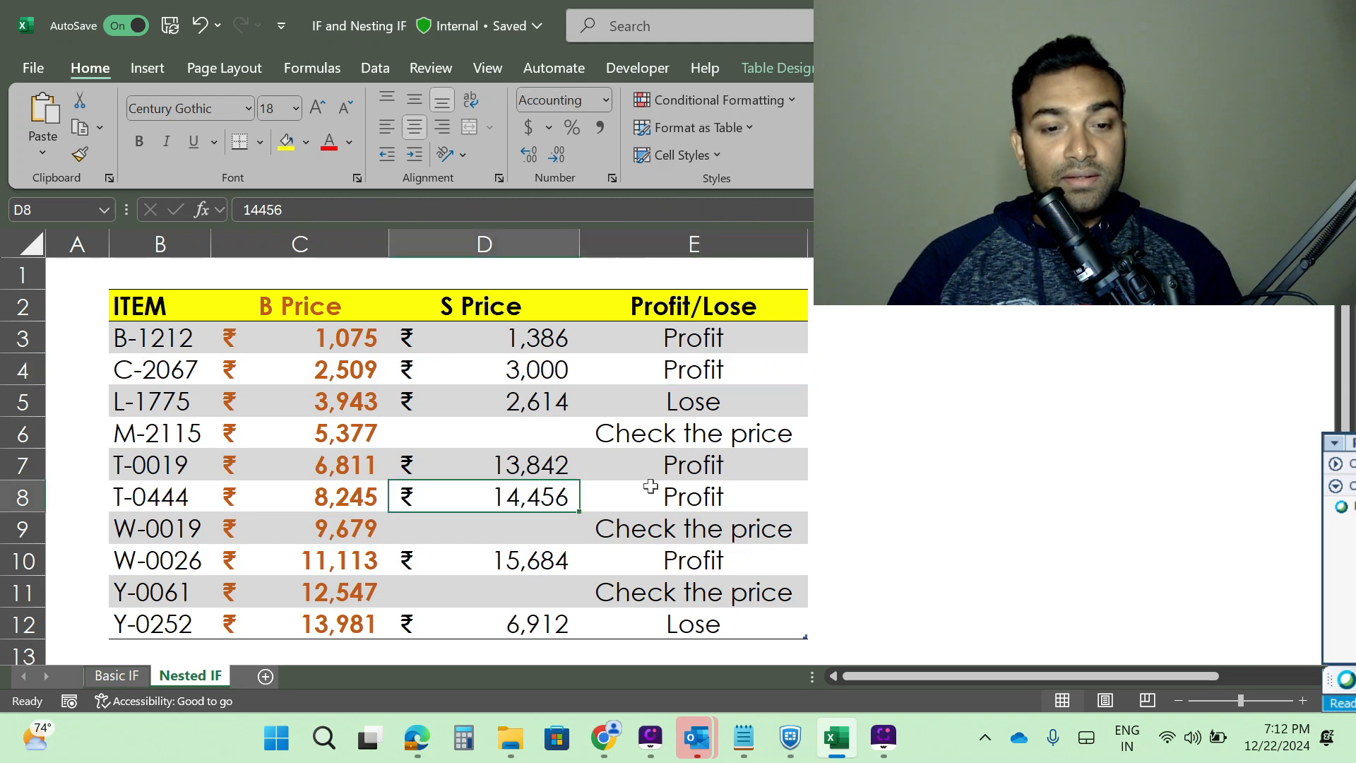
text(70000)
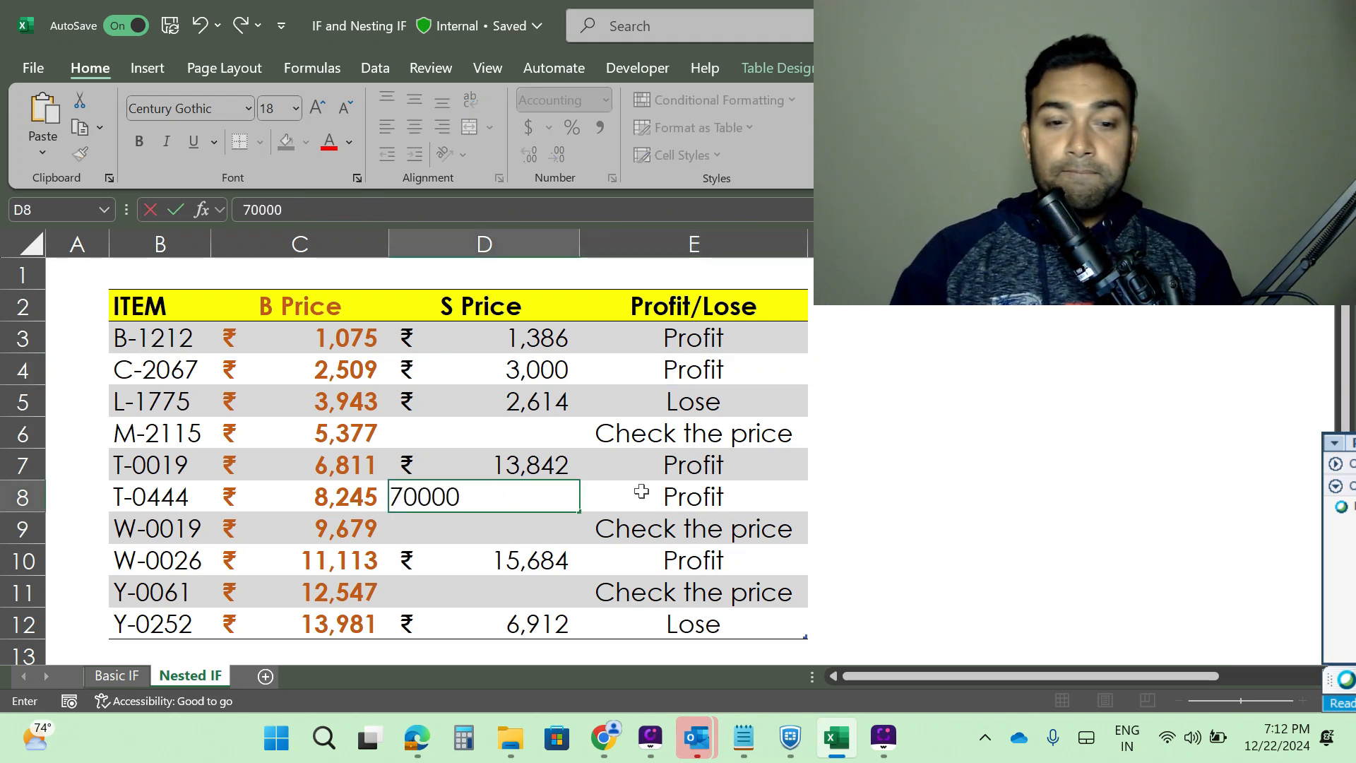
key(BackSpace)
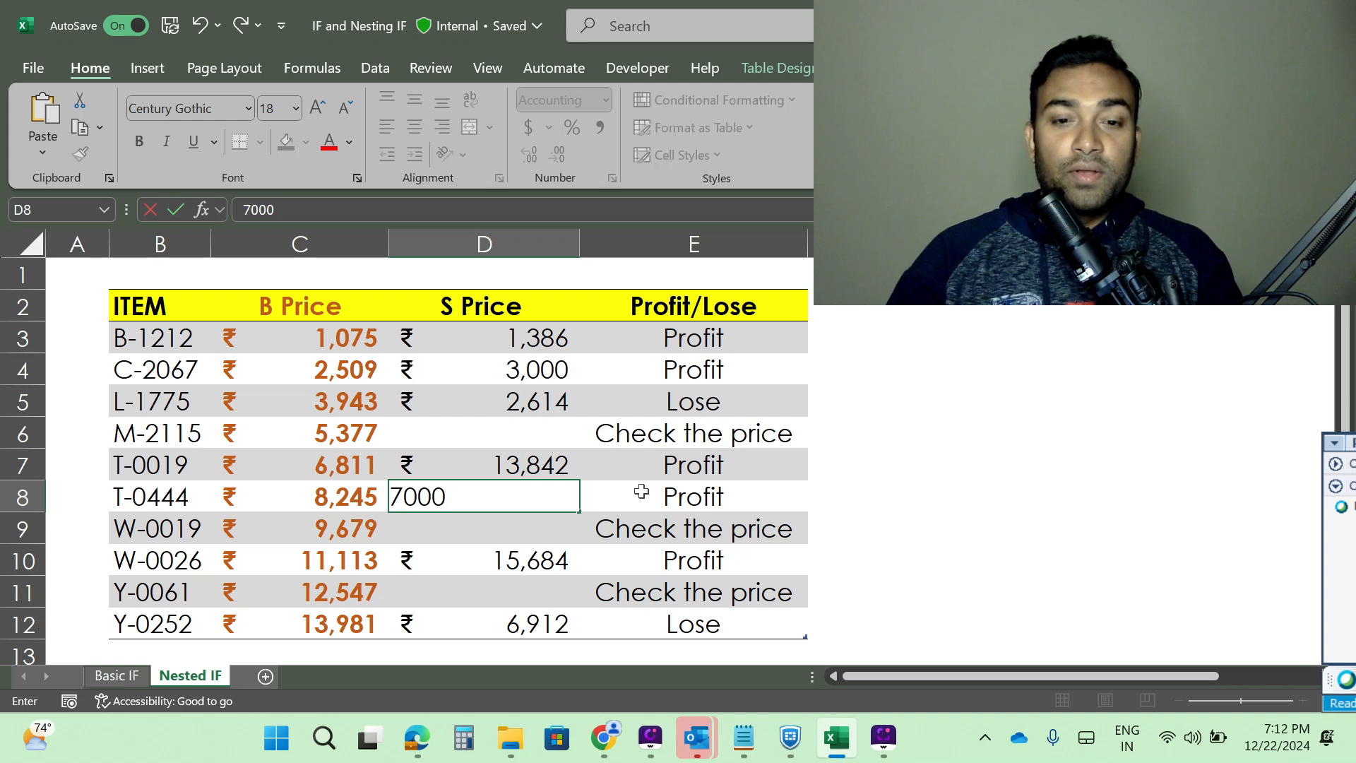
key(Return)
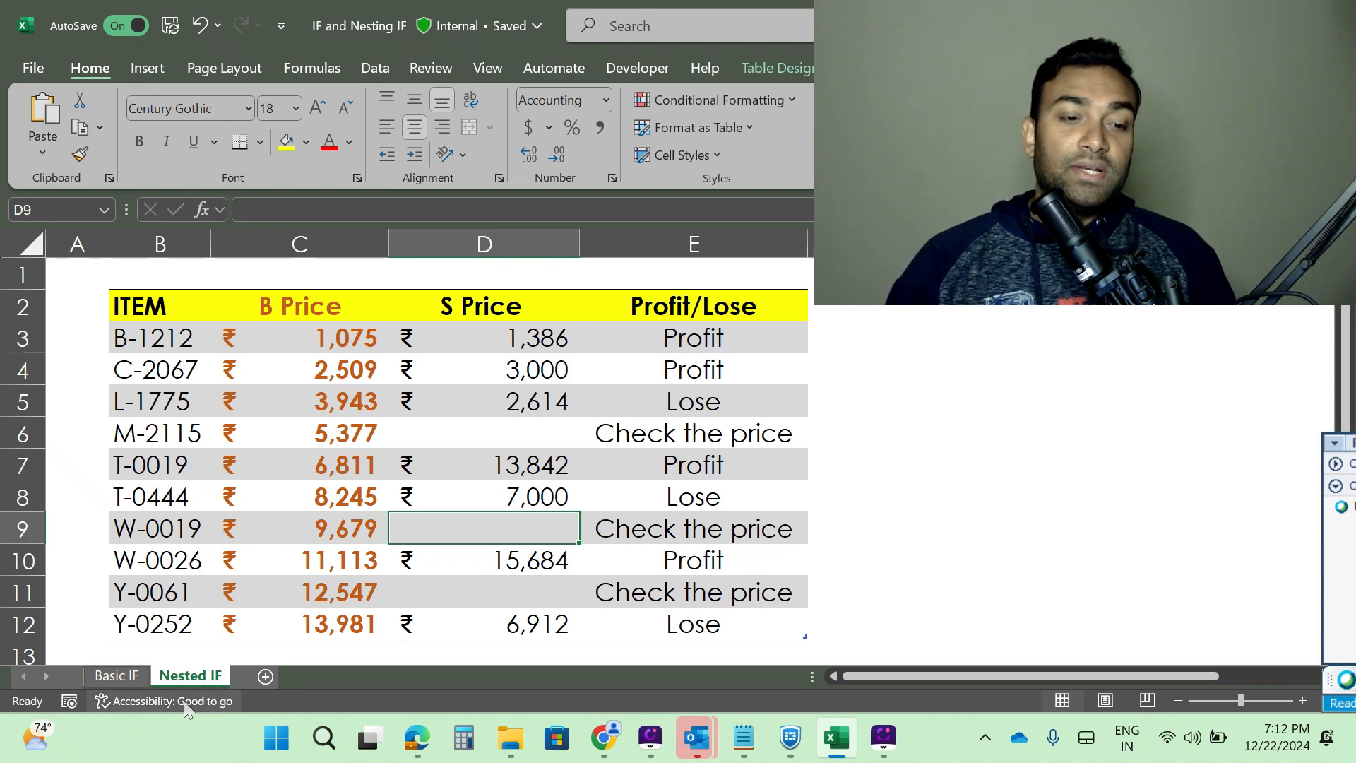
click(114, 678)
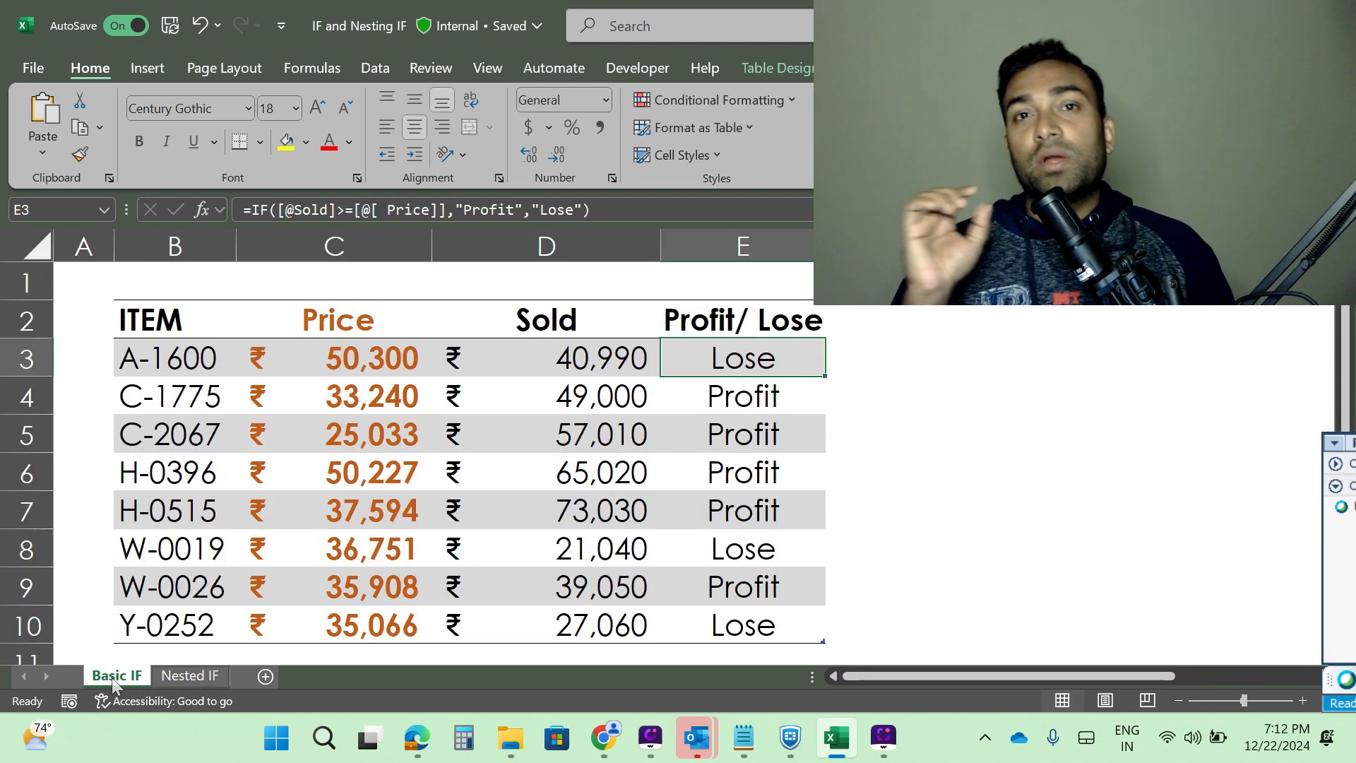